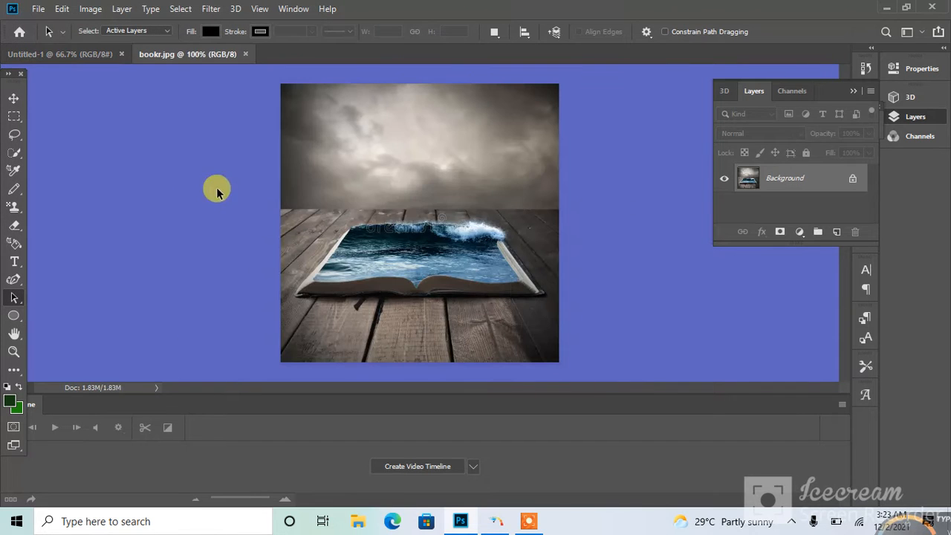
Open the picsd image from the Downloads folder and duplicate its Background layer
click(39, 9)
click(49, 38)
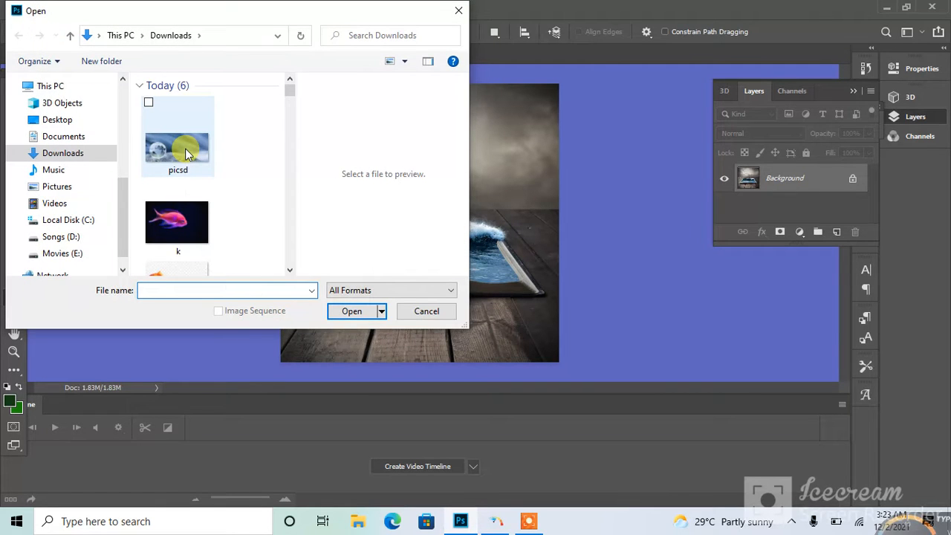
double_click(186, 152)
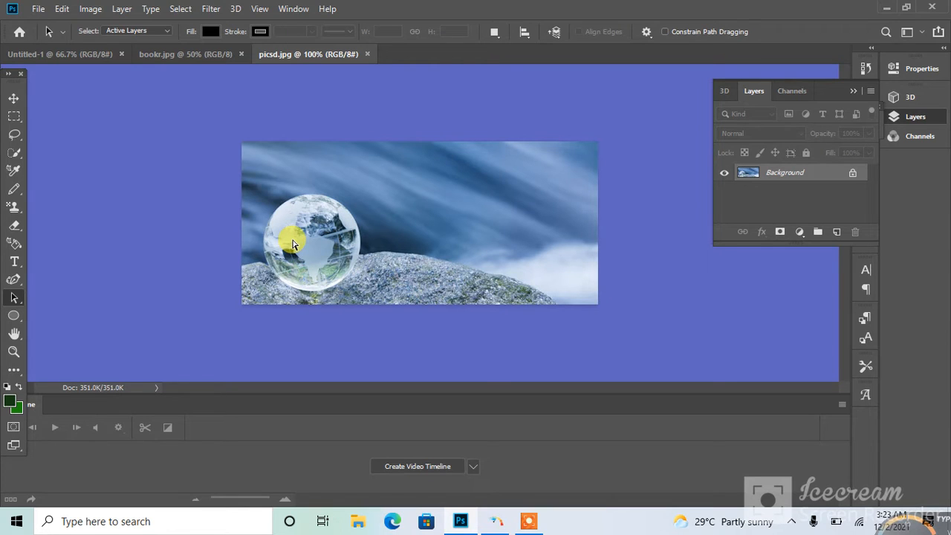
key(ctrl+j)
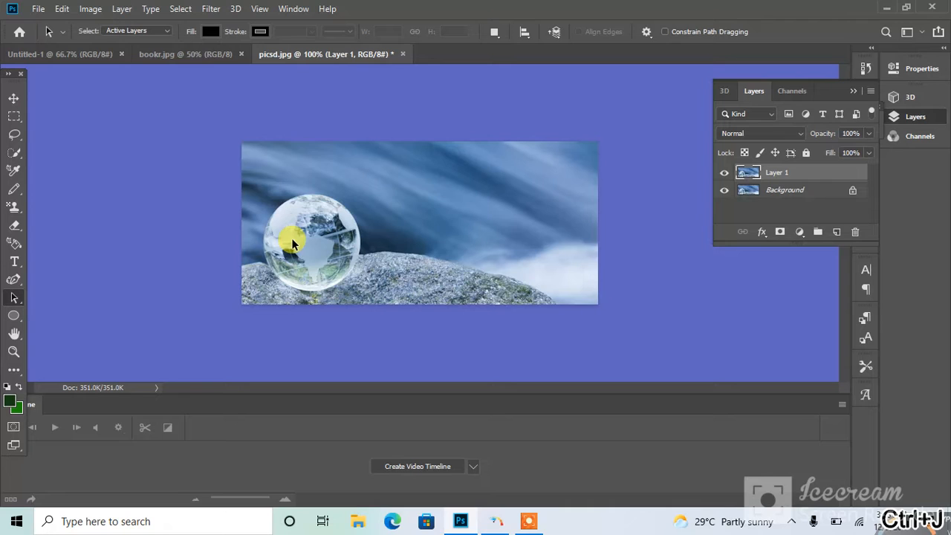
Select the glass globe on the rock with the Quick Selection tool in add-to-selection mode
click(13, 153)
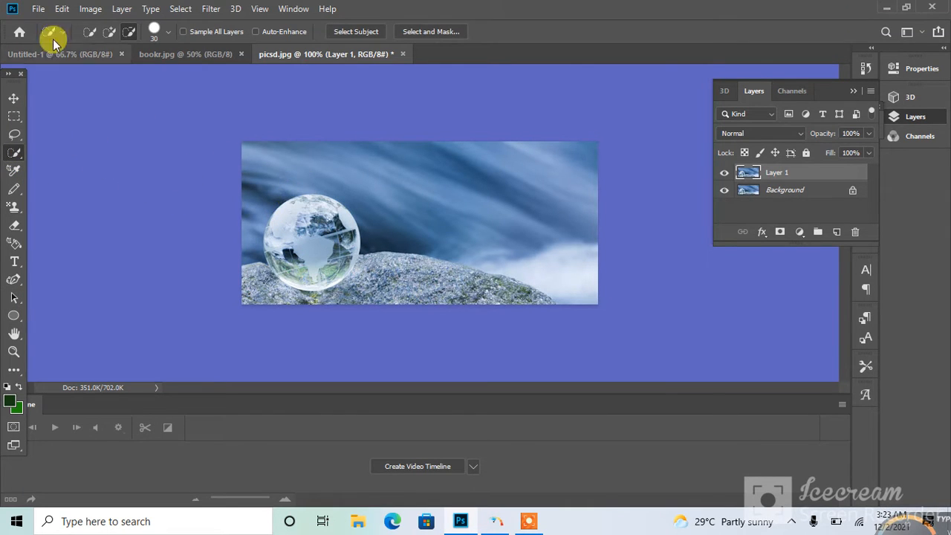
click(109, 31)
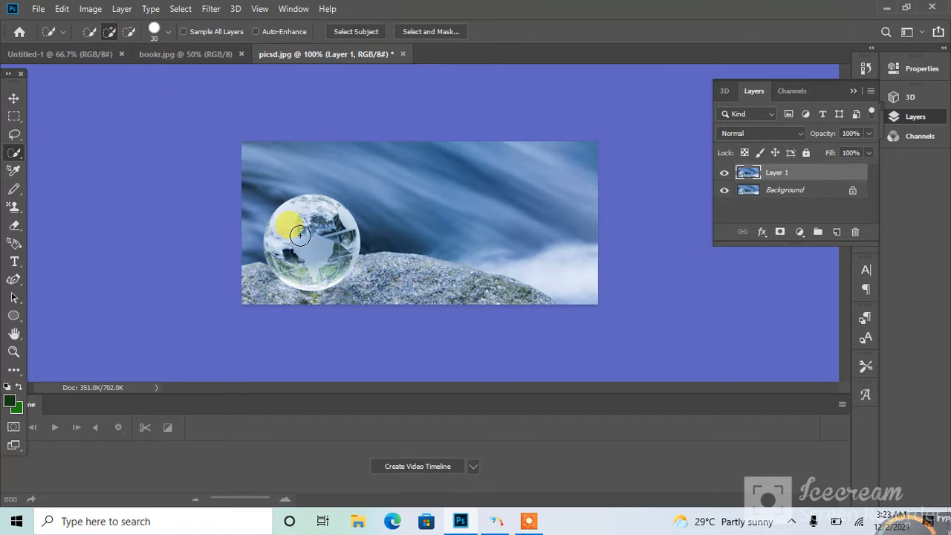
mouse_move(299, 208)
mouse_down()
mouse_move(319, 248)
mouse_move(339, 247)
mouse_move(331, 273)
mouse_move(282, 266)
mouse_up()
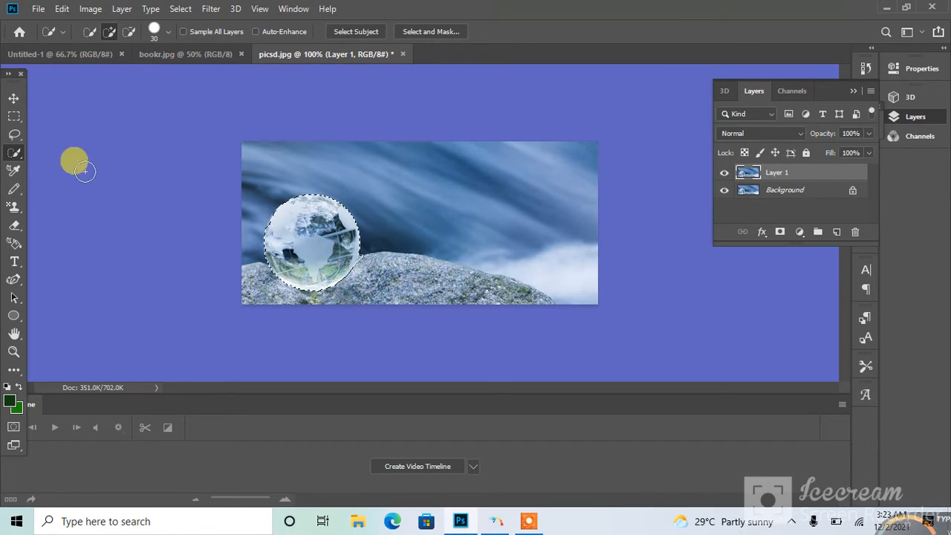
Copy the selected globe into the bookr.jpg document, placing it in the sky above the book
click(14, 97)
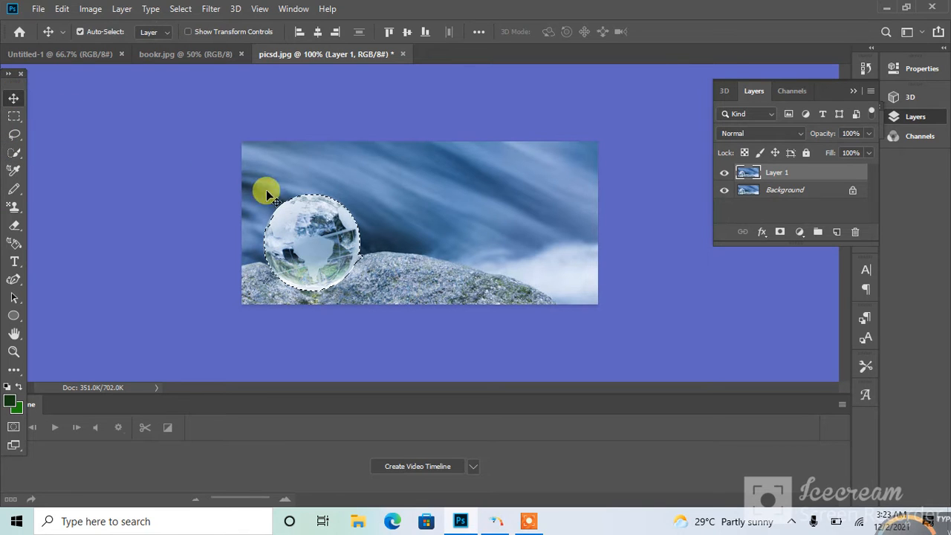
drag(334, 244, 277, 142)
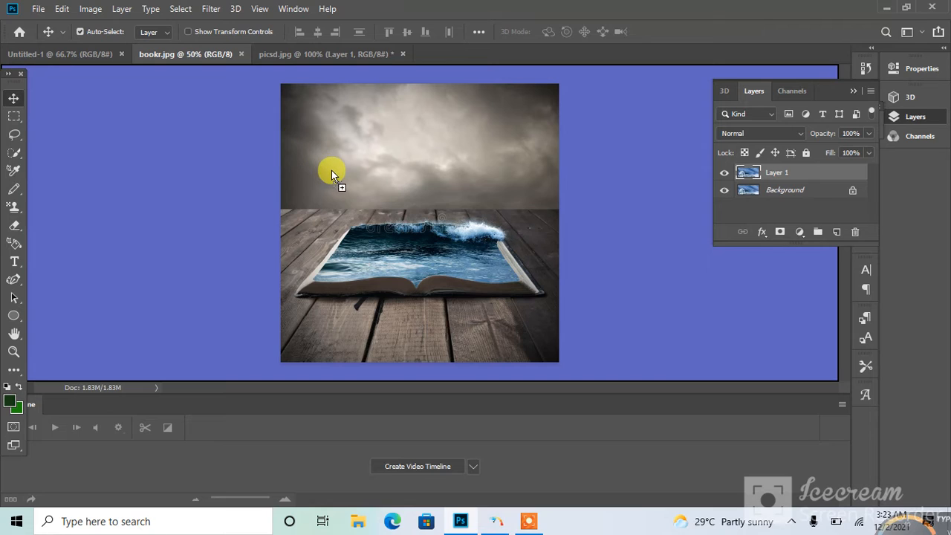
drag(332, 171, 355, 182)
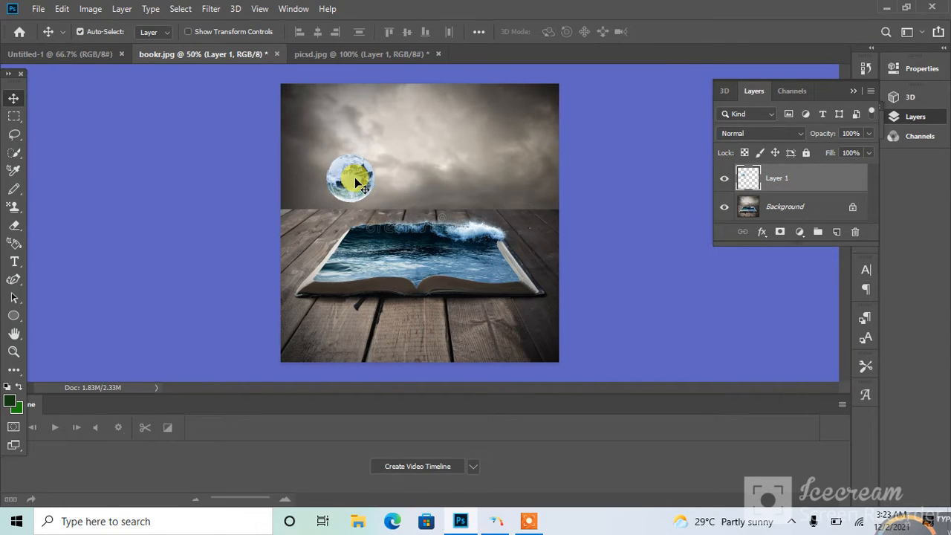
Scale the globe proportionally to about 150.5% and move it to the picture's left edge, just above the book
key(ctrl+t)
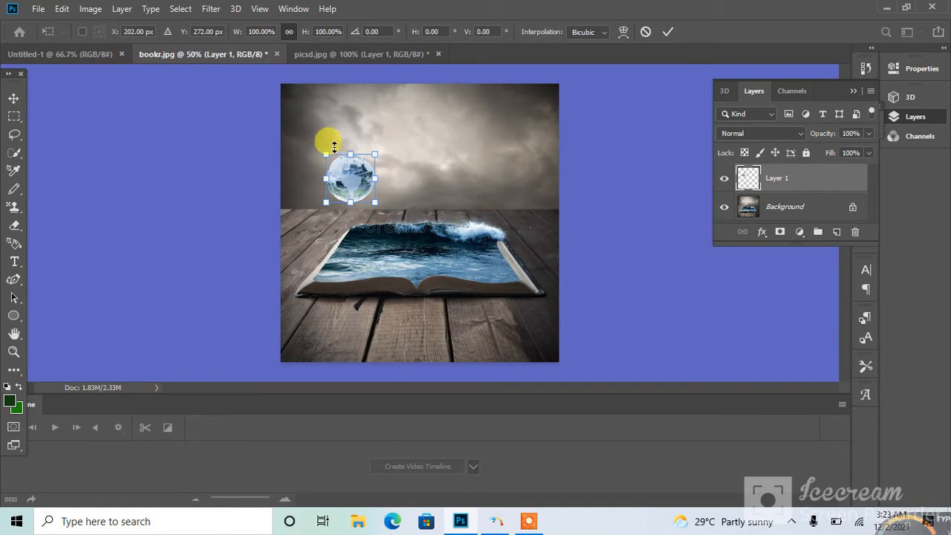
drag(324, 152, 300, 129)
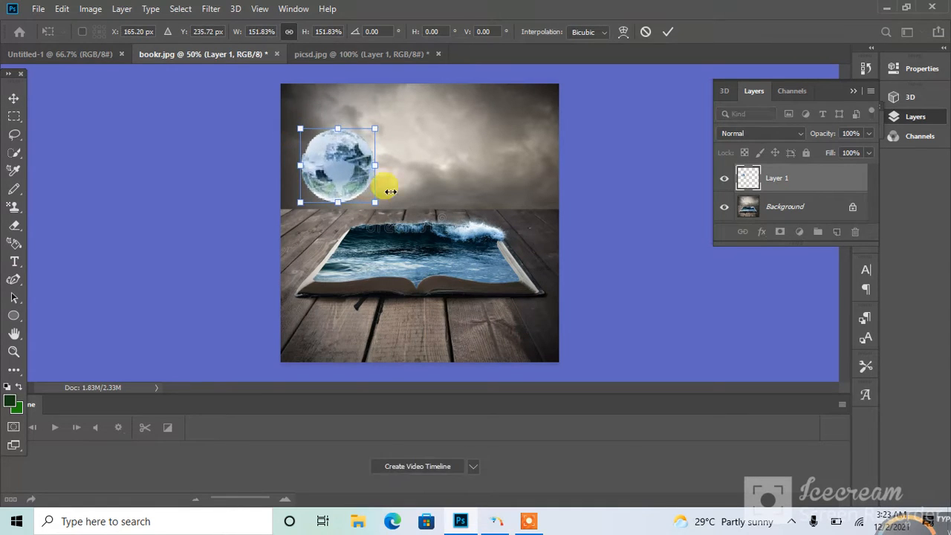
mouse_move(372, 202)
mouse_down()
mouse_move(389, 206)
mouse_move(378, 191)
mouse_move(372, 200)
mouse_up()
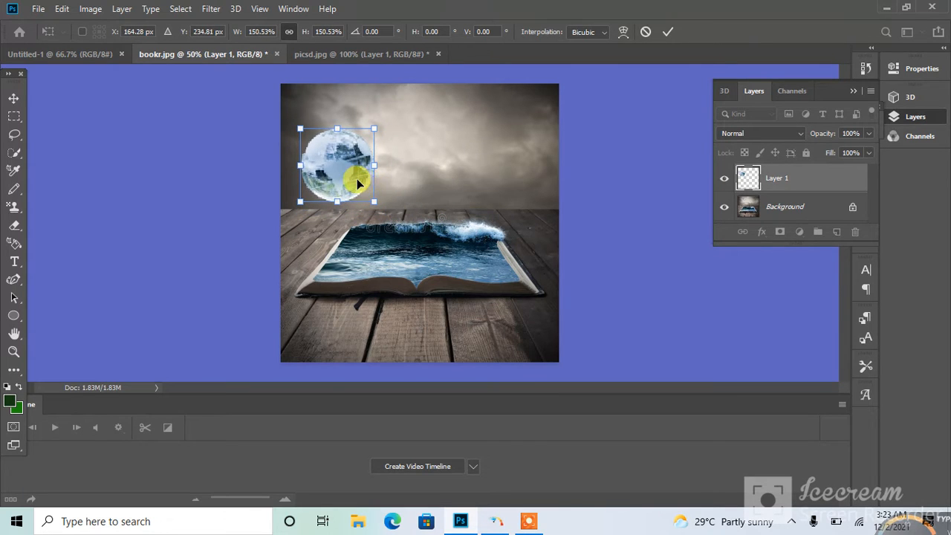
key(Return)
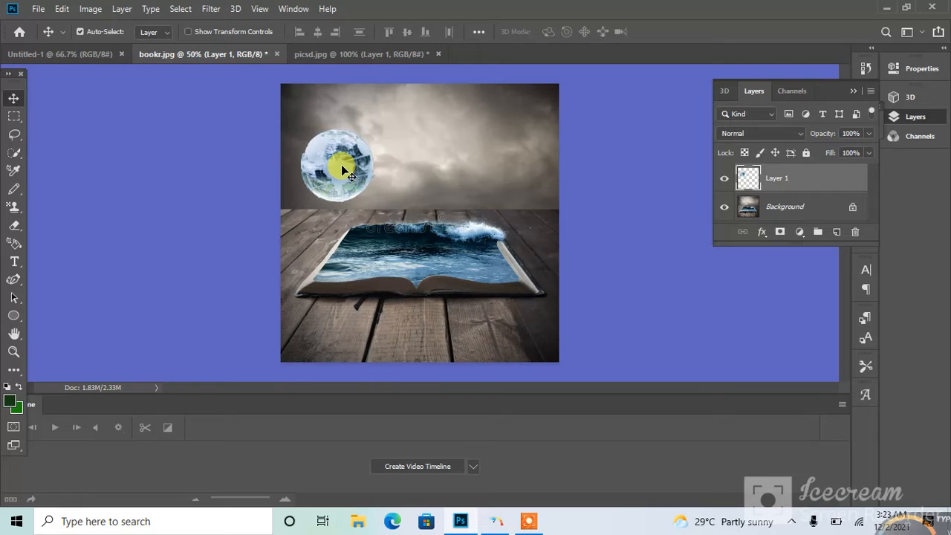
drag(341, 164, 319, 176)
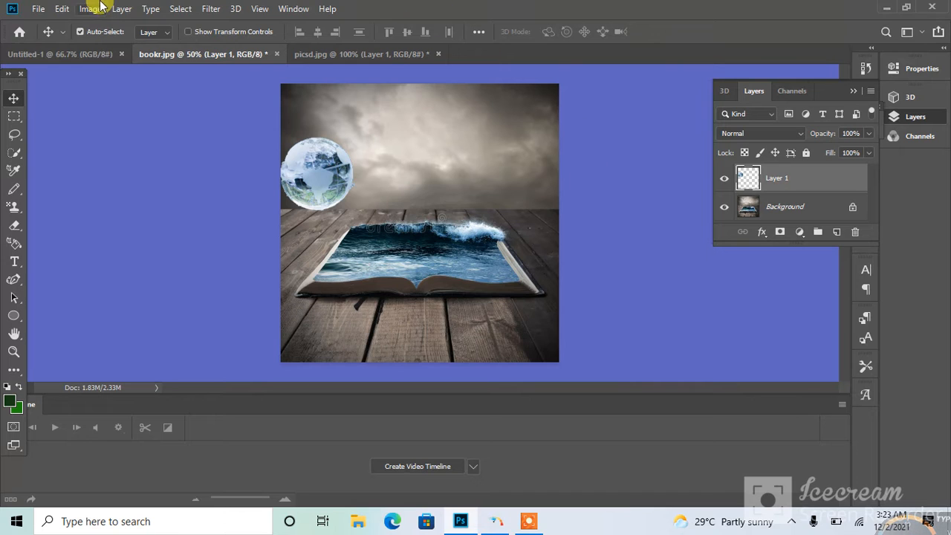
Open the fish-school PNG from the Downloads folder and duplicate its layer
click(38, 13)
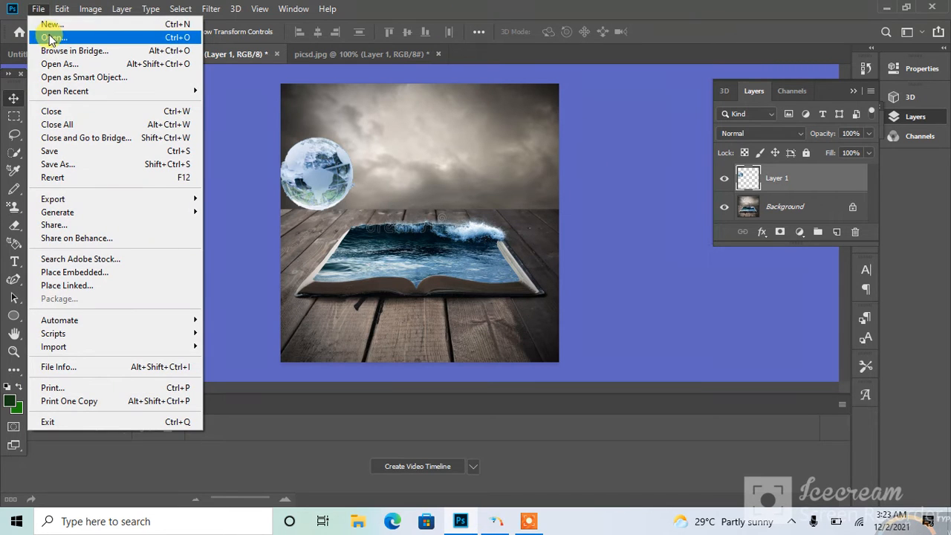
click(52, 37)
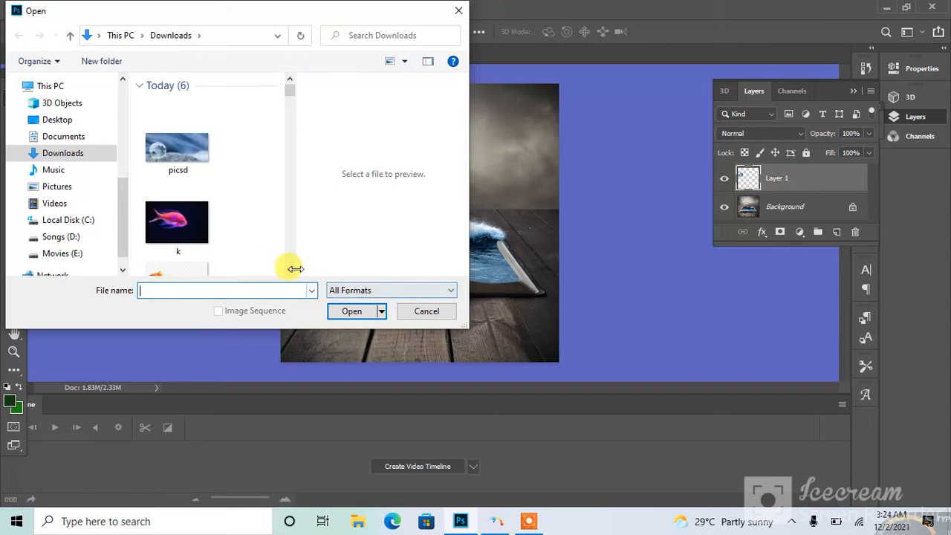
scroll(286, 266, down, 3)
double_click(192, 118)
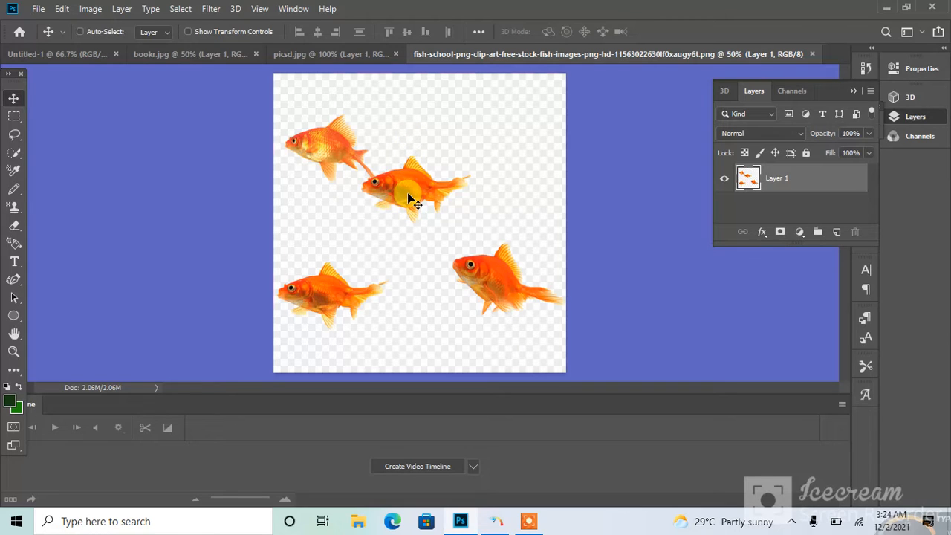
key(ctrl+j)
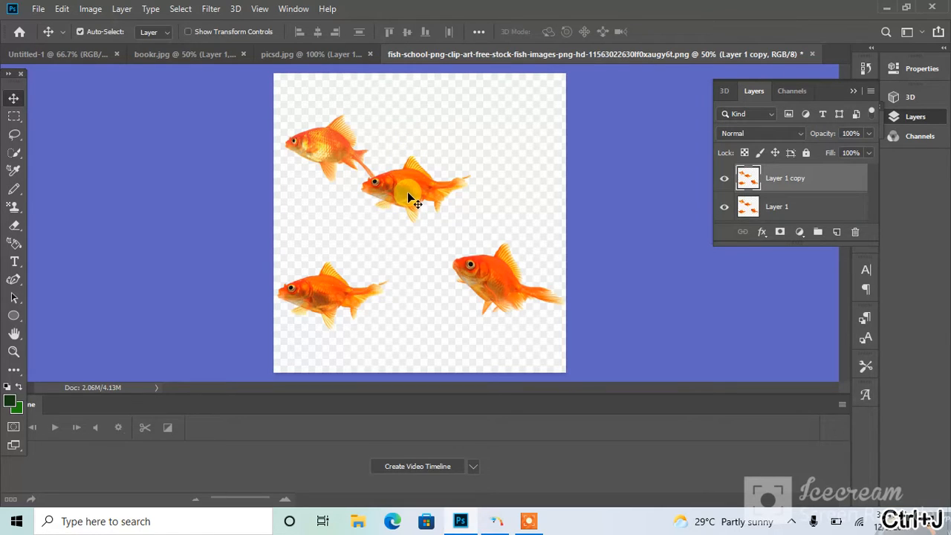
Quick-select the upper-left goldfish and subtract the excess area below its tail from the selection
click(15, 153)
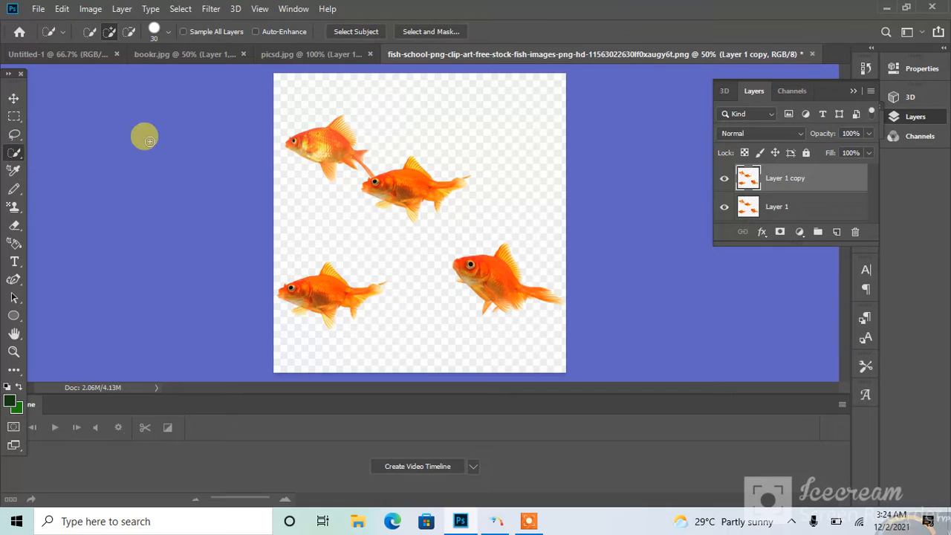
drag(316, 135, 356, 164)
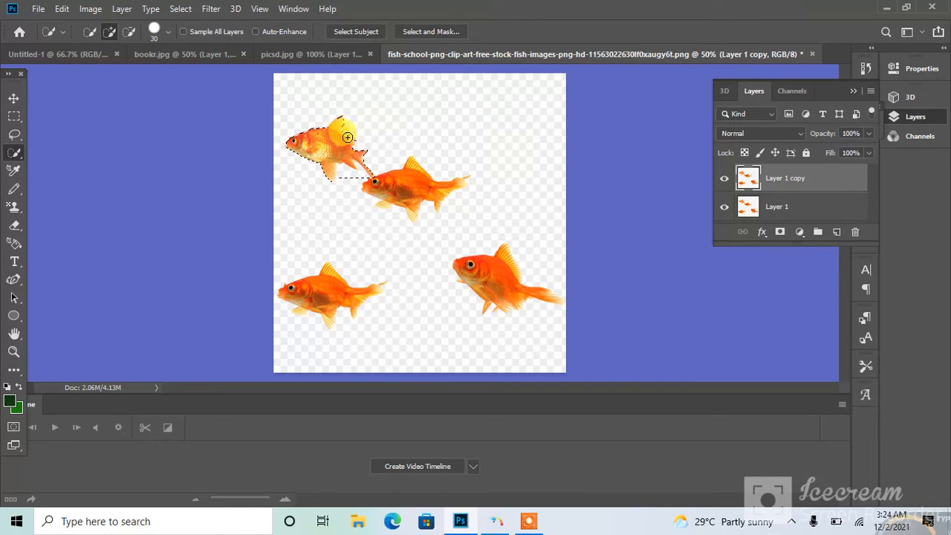
click(129, 32)
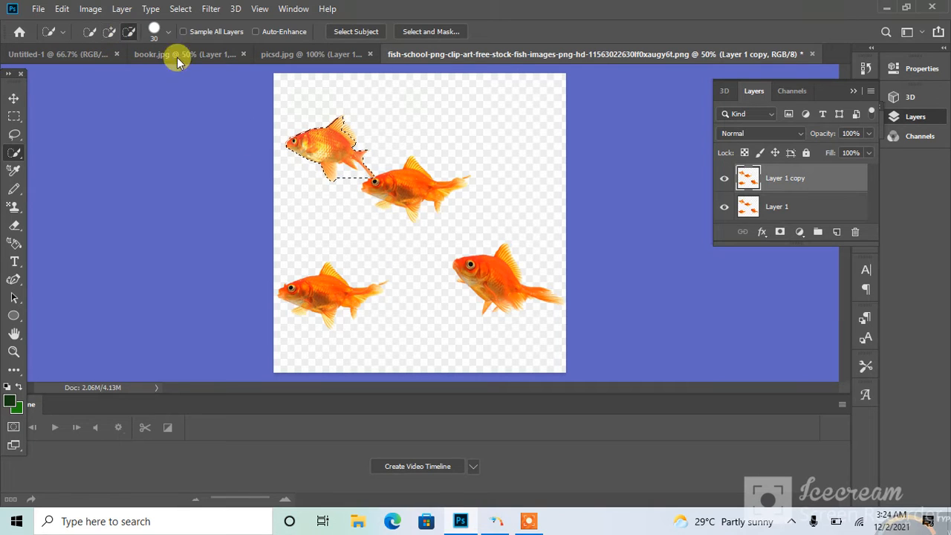
mouse_move(341, 179)
mouse_down()
mouse_move(357, 174)
mouse_move(301, 180)
mouse_move(268, 158)
mouse_up()
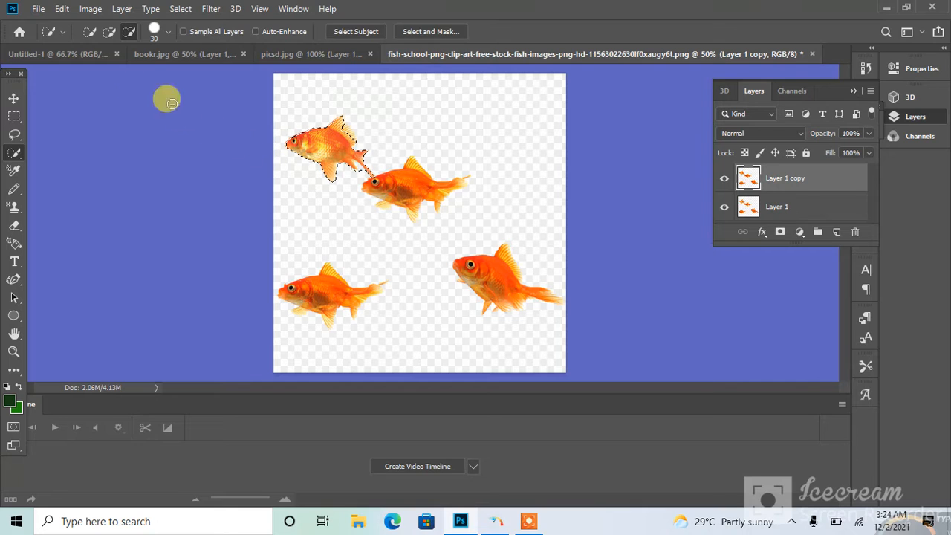
Copy the selected goldfish into bookr.jpg and place it over the right part of the wave
click(12, 101)
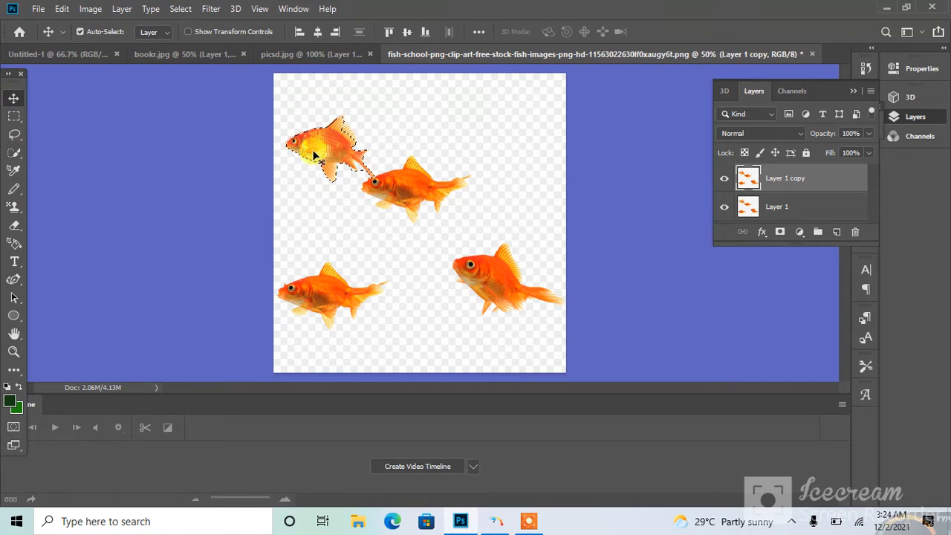
drag(344, 157, 300, 164)
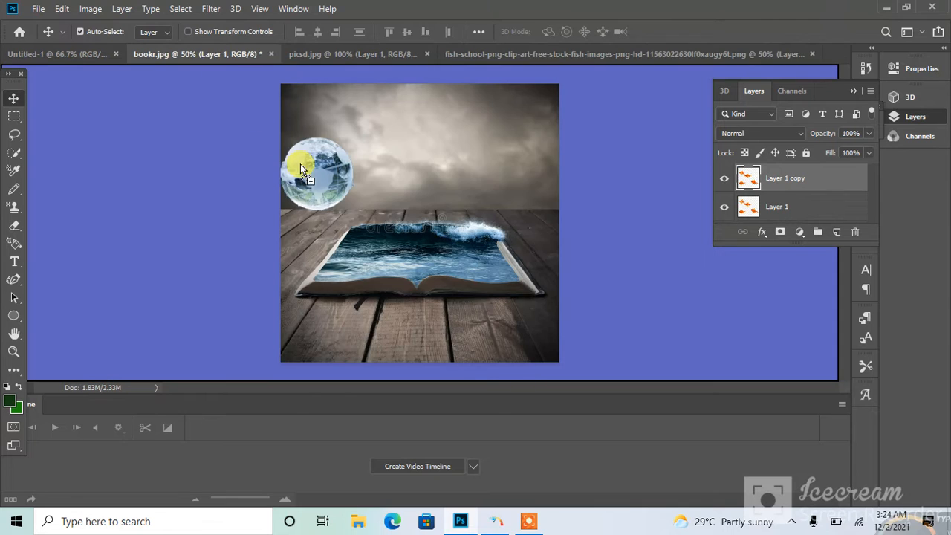
drag(374, 220, 478, 206)
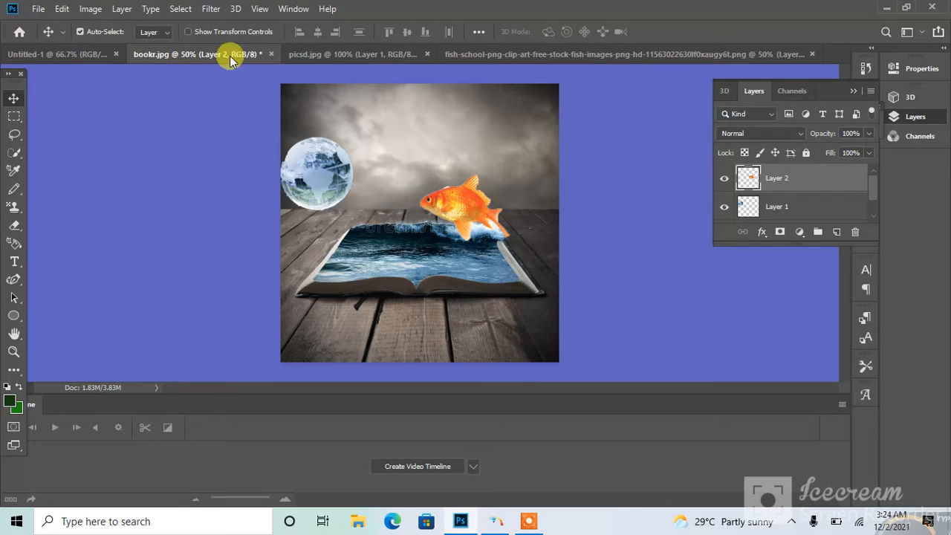
Copy the same goldfish from the fish-school image into bookr.jpg again, placing it between the globe and the first fish
click(461, 53)
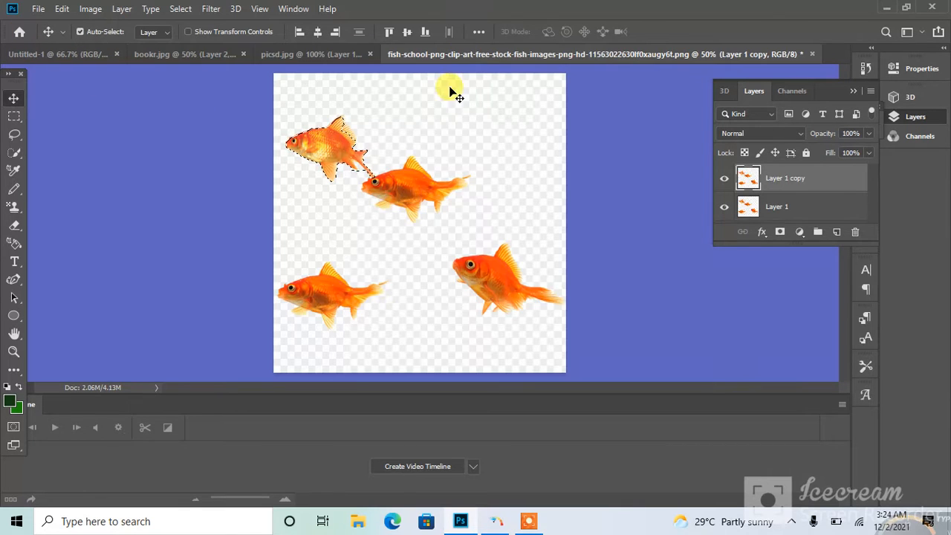
drag(318, 141, 253, 138)
drag(354, 225, 376, 196)
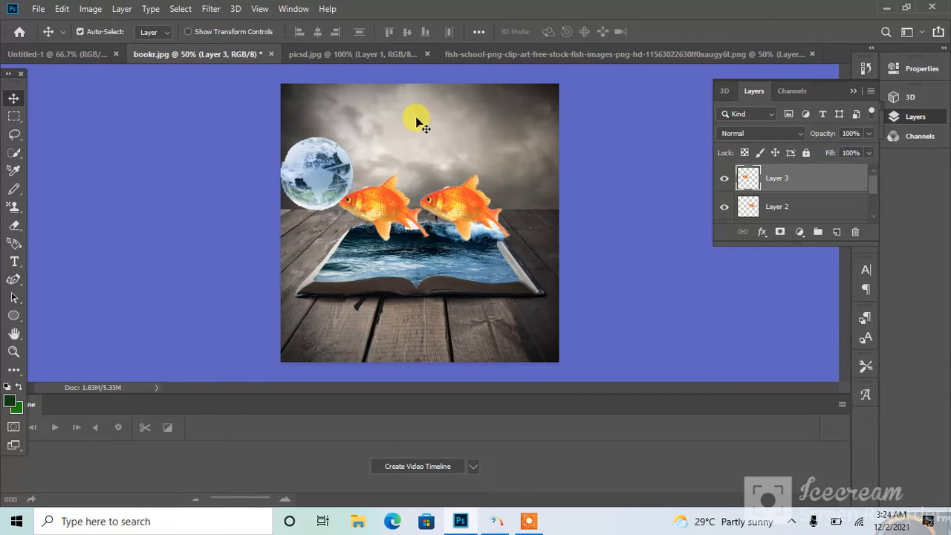
Scale the second goldfish to about 72%, rotate it about -24°, and position it beside the globe above the wave
key(ctrl+t)
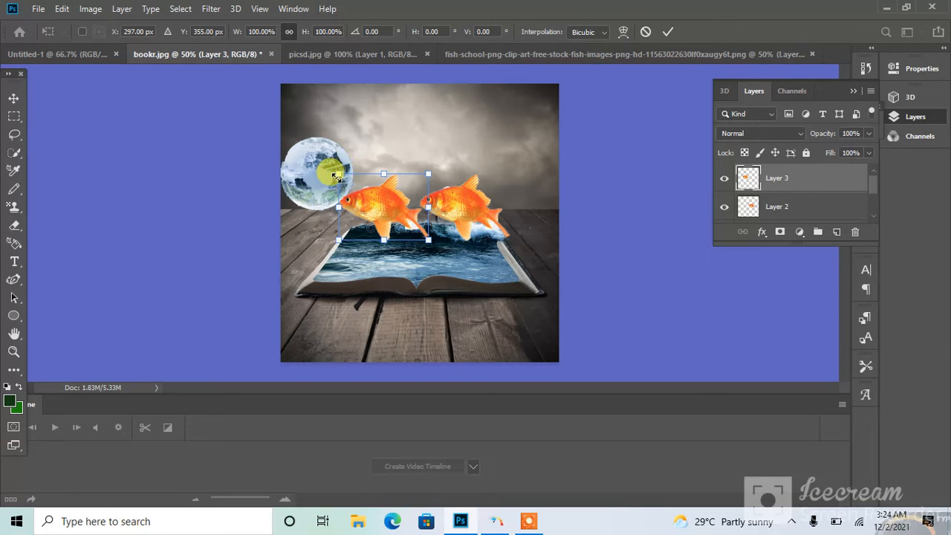
drag(336, 176, 362, 191)
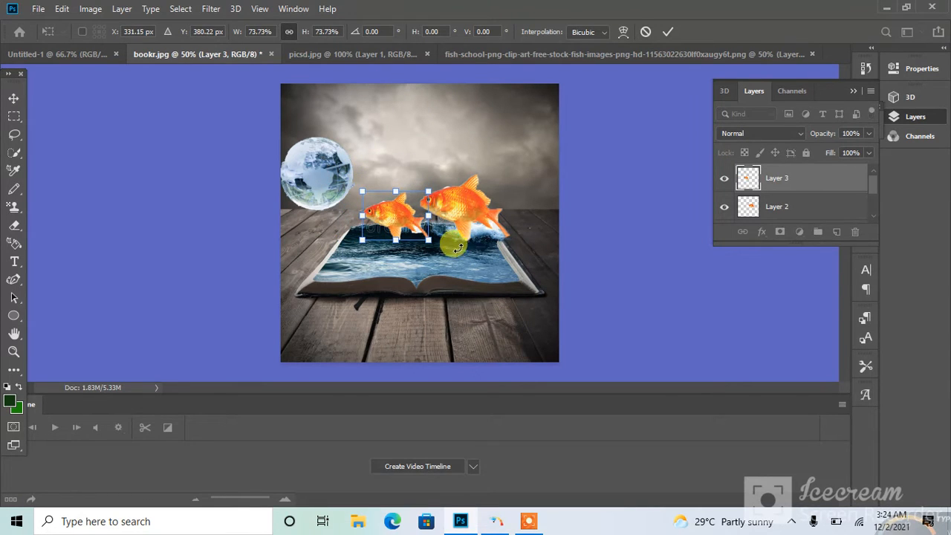
mouse_move(427, 241)
mouse_down()
mouse_move(404, 213)
mouse_move(429, 239)
mouse_up()
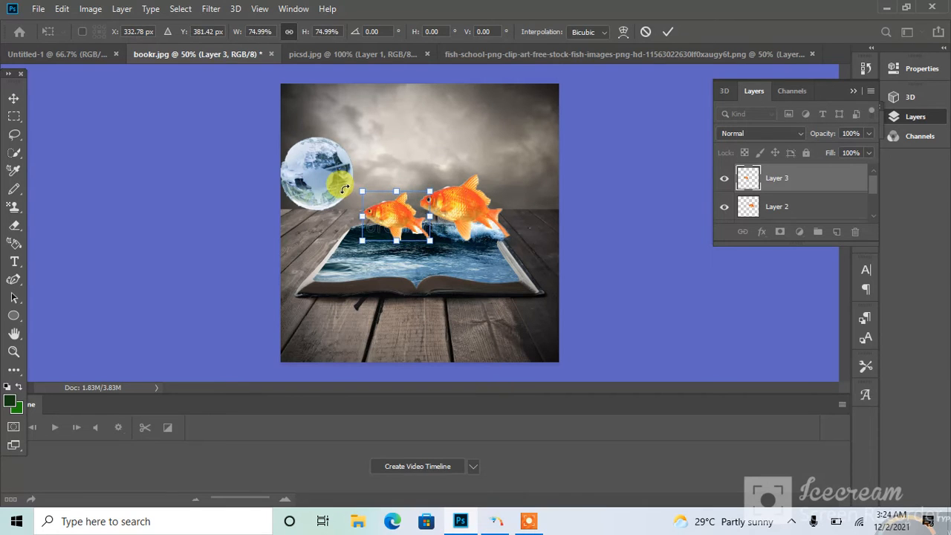
drag(342, 188, 324, 210)
drag(397, 210, 339, 191)
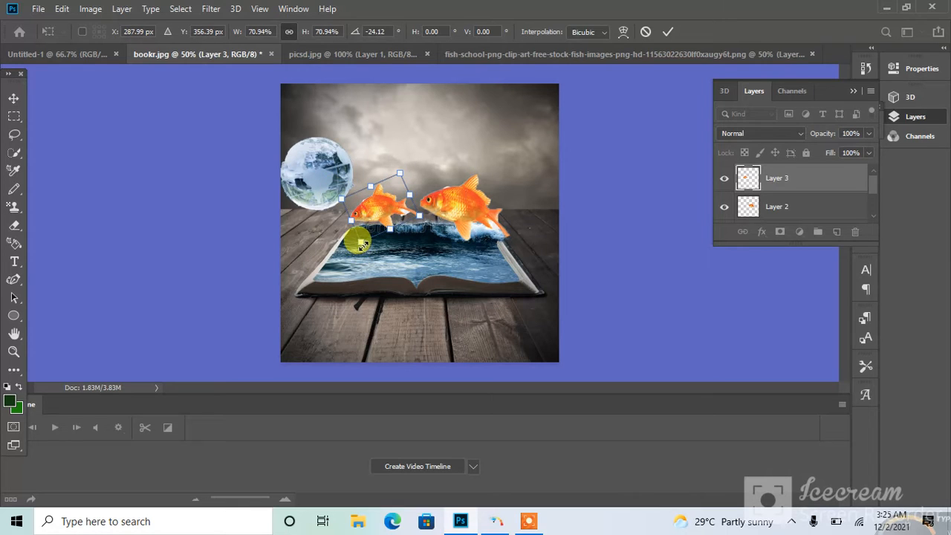
drag(358, 238, 360, 242)
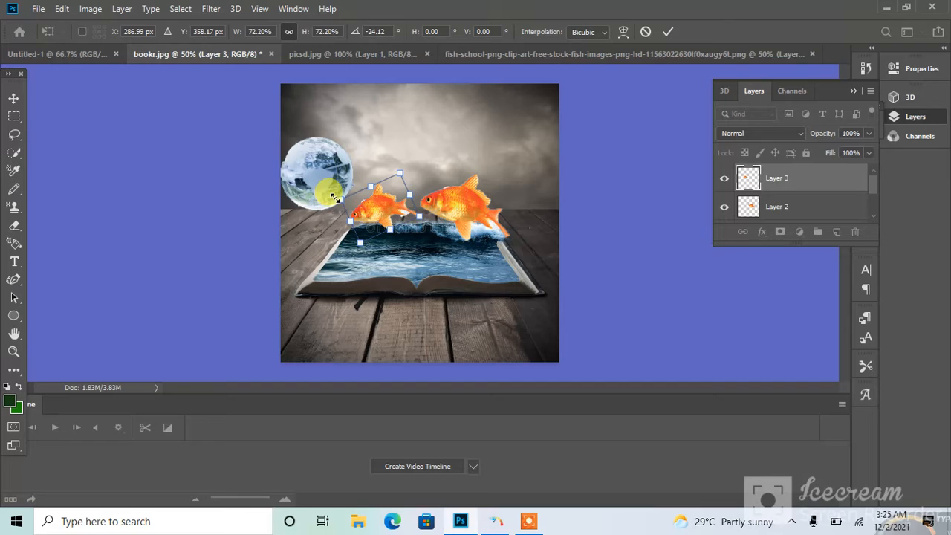
key(Return)
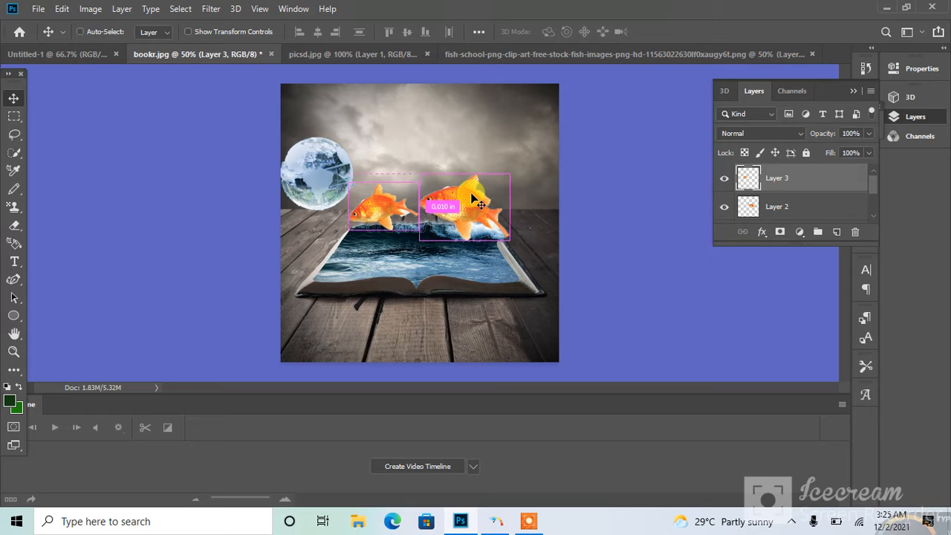
key(ctrl+t)
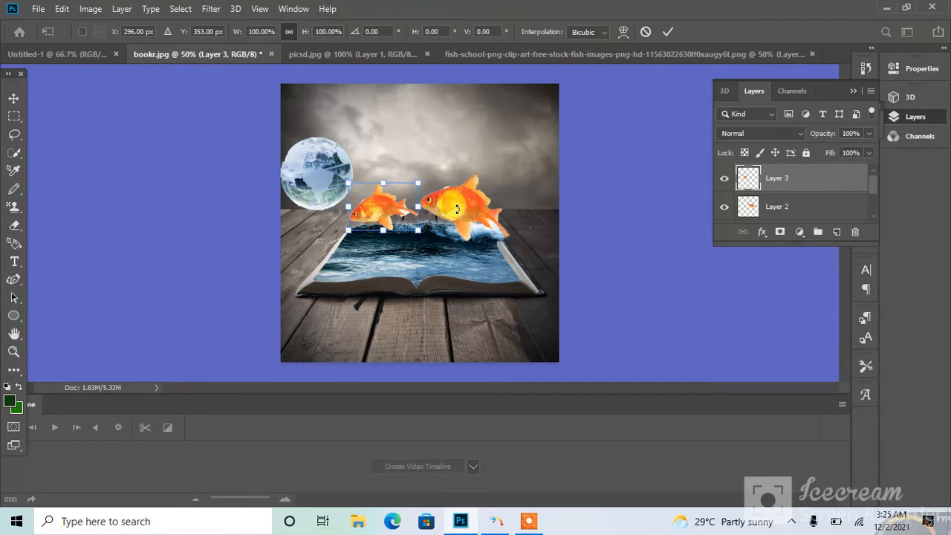
click(15, 298)
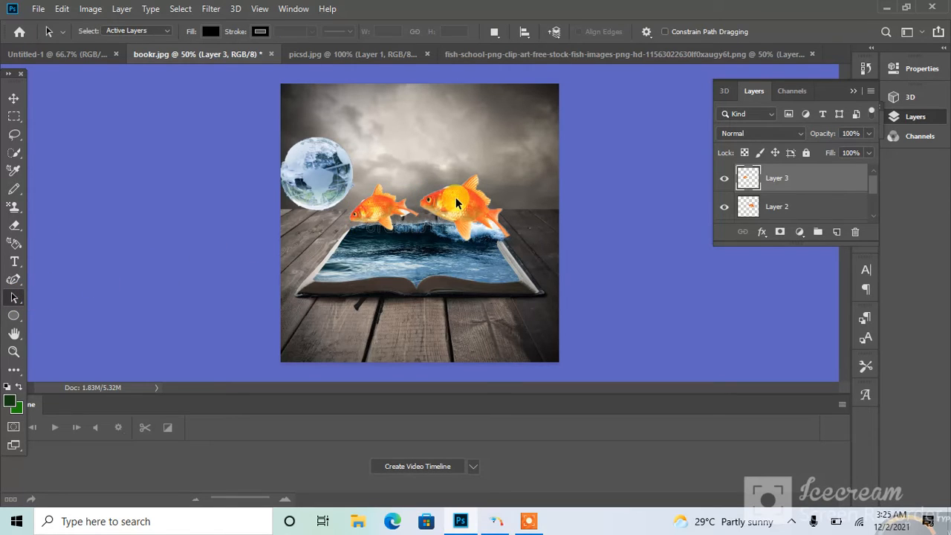
Scale the goldfish beside the globe up to about 112%
key(ctrl+t)
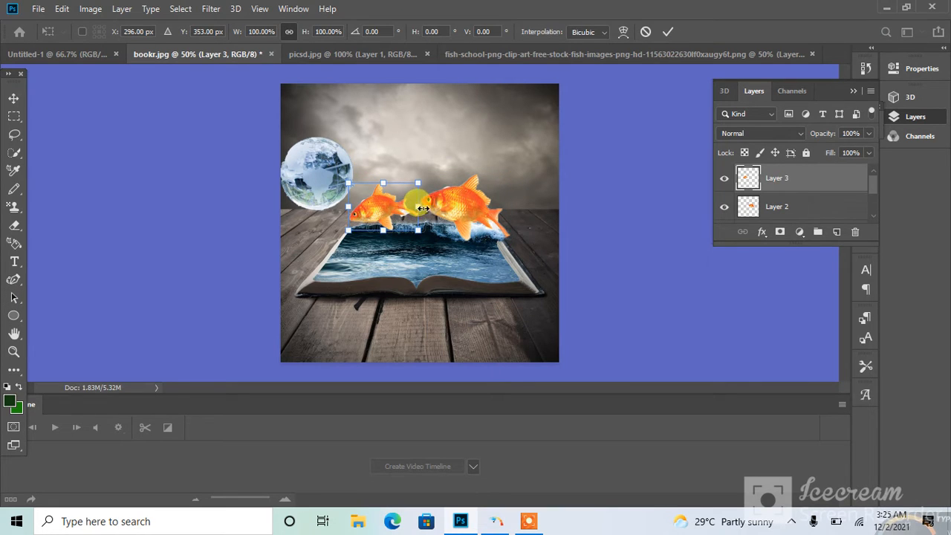
drag(422, 208, 430, 206)
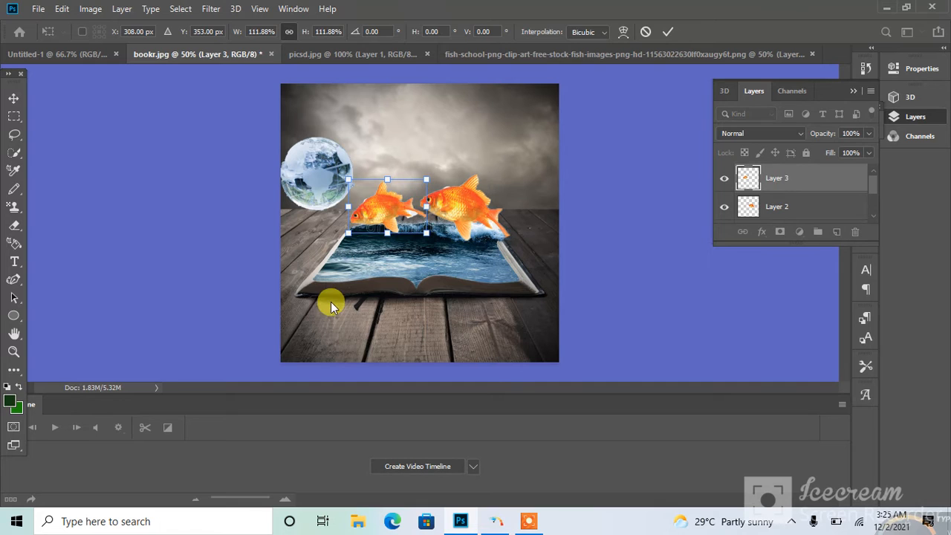
key(a)
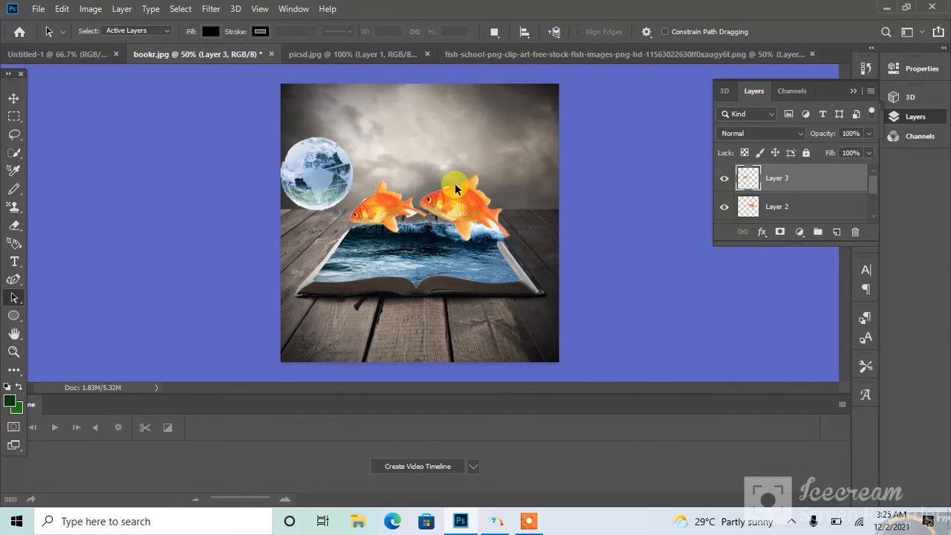
Scale the larger goldfish to about 67%, rotate it about -20°, and position it above the wave's right part
click(14, 98)
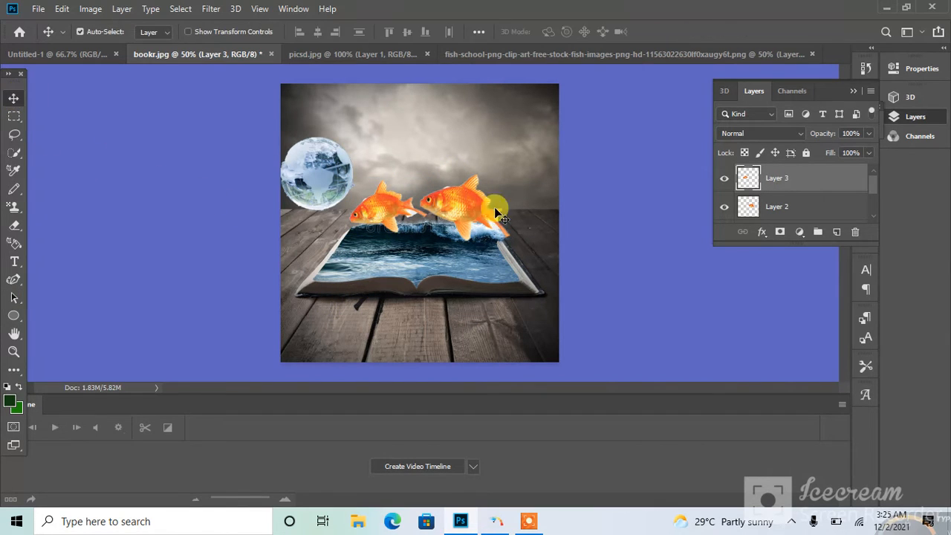
drag(484, 220, 459, 202)
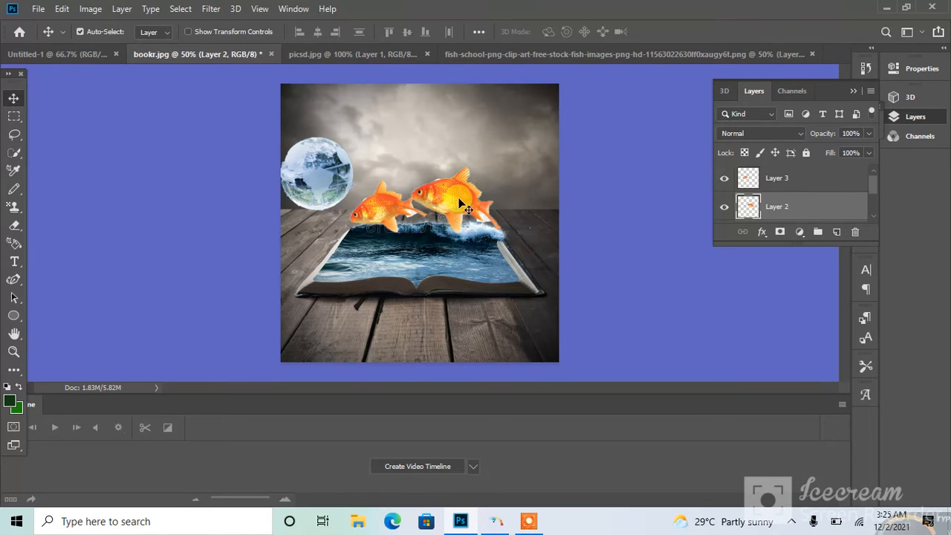
key(ctrl+t)
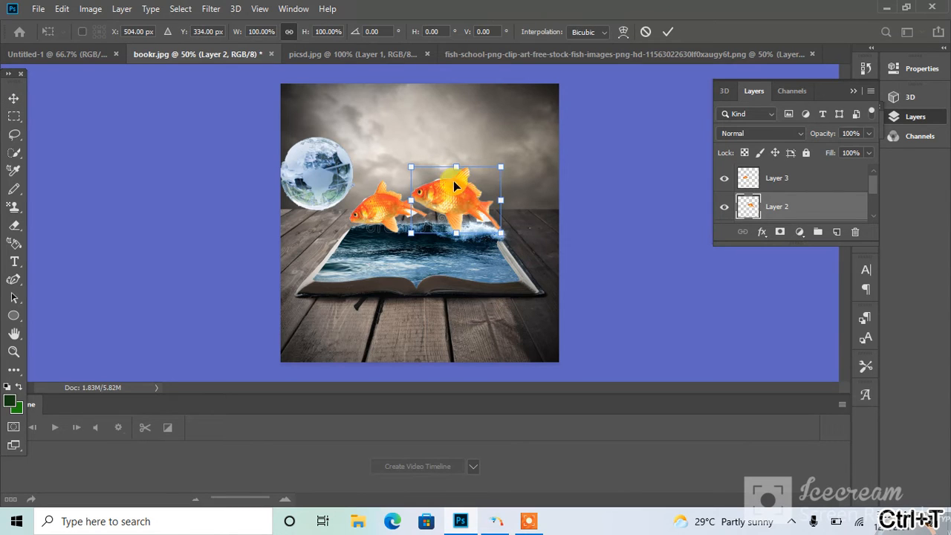
drag(411, 163, 411, 189)
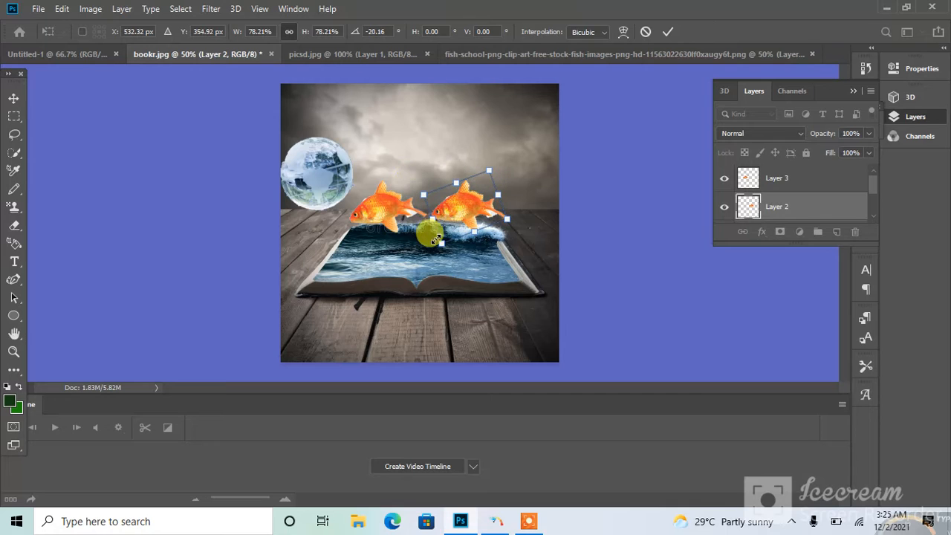
drag(439, 245, 452, 198)
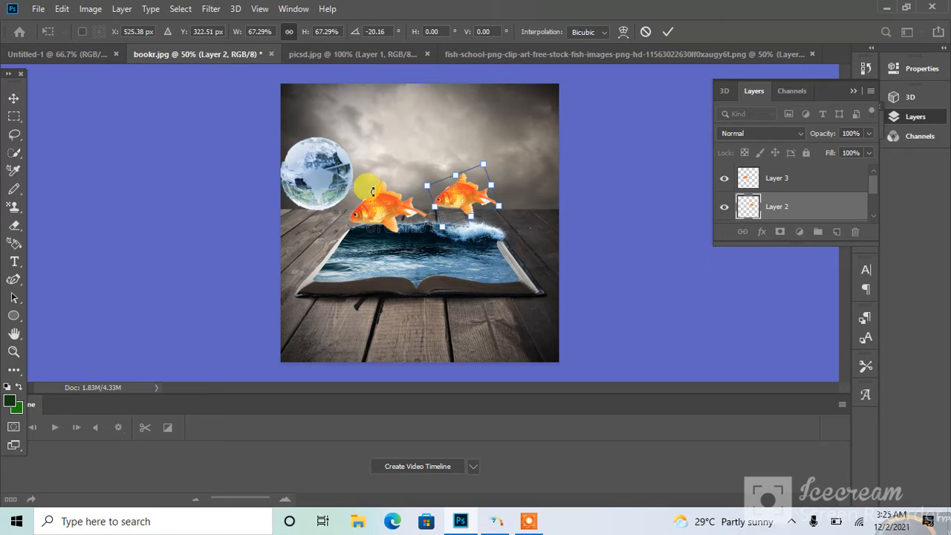
key(Return)
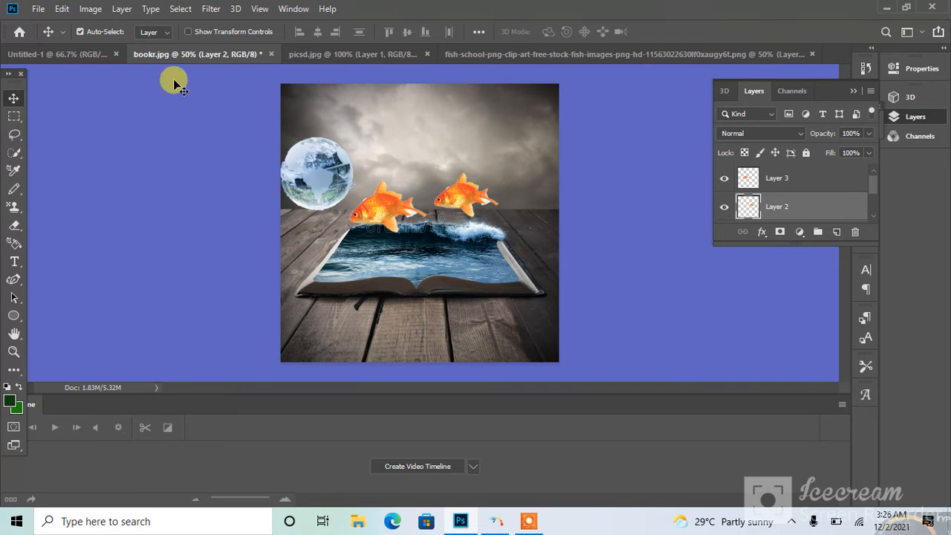
Open the cute girl image from Downloads and duplicate its Background layer
click(41, 9)
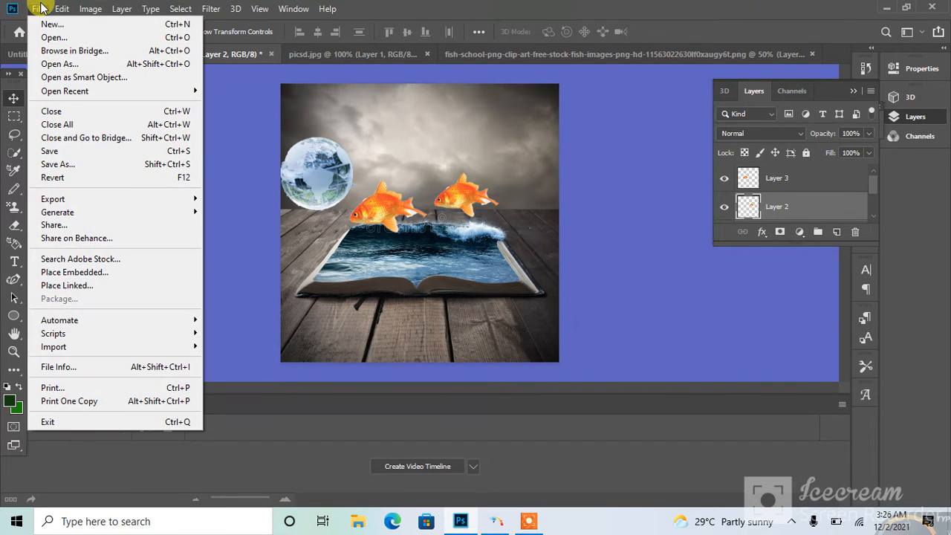
click(71, 37)
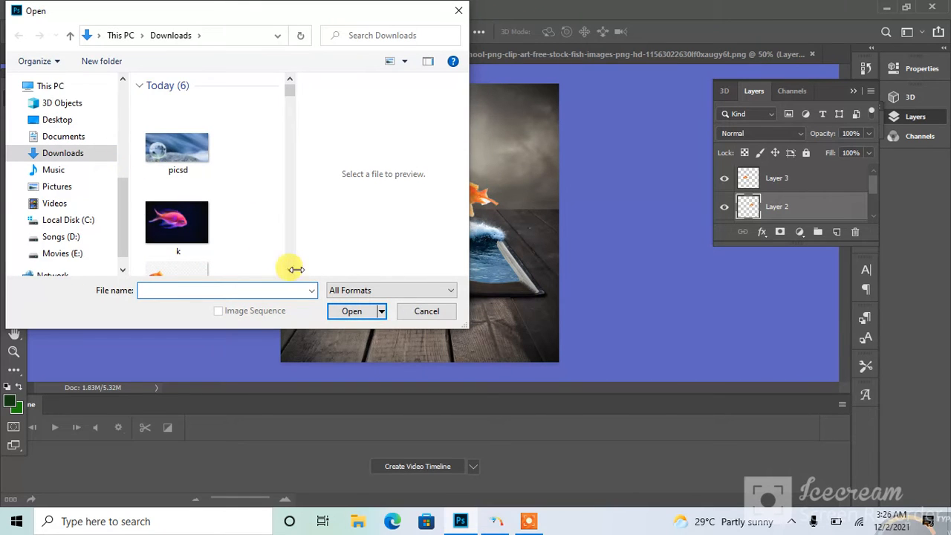
click(289, 271)
click(289, 271)
click(290, 270)
click(289, 271)
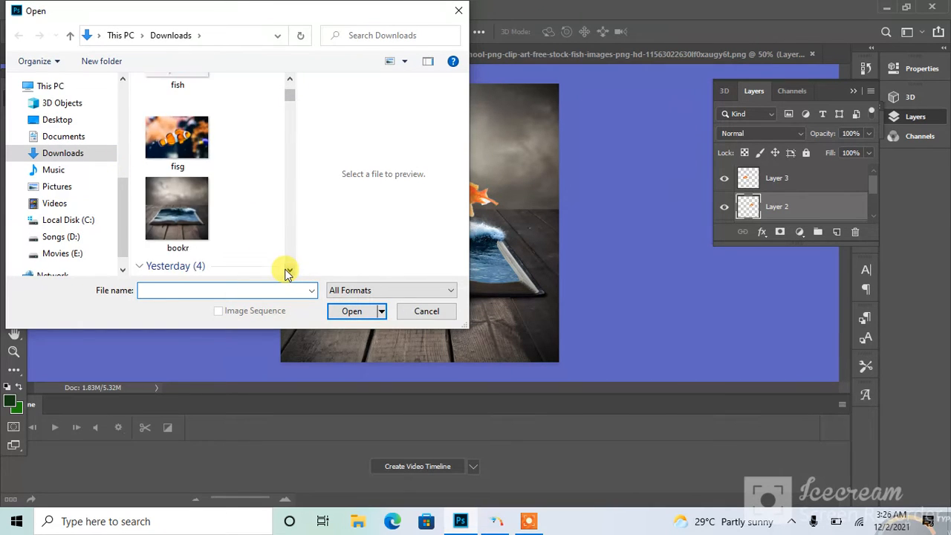
click(289, 270)
click(289, 271)
click(289, 270)
click(289, 270)
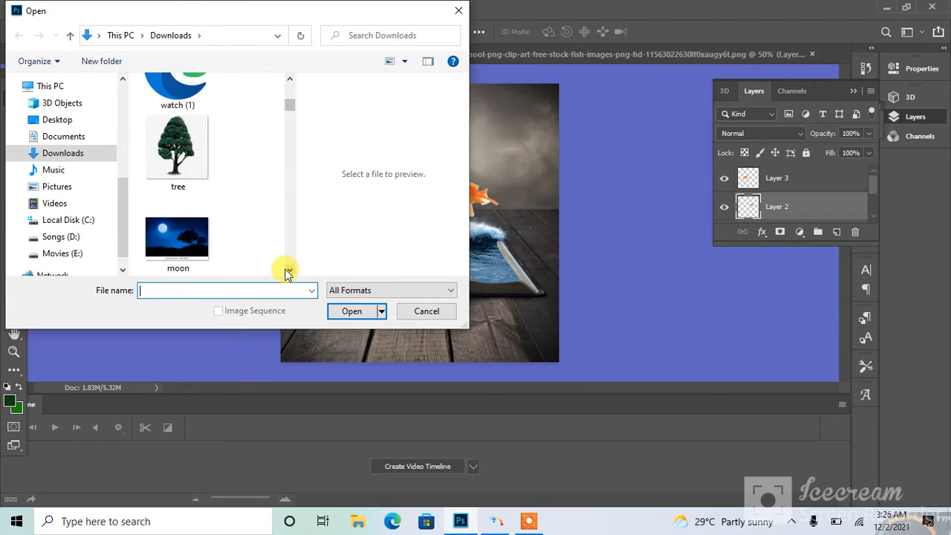
click(289, 271)
click(289, 270)
click(289, 271)
click(186, 171)
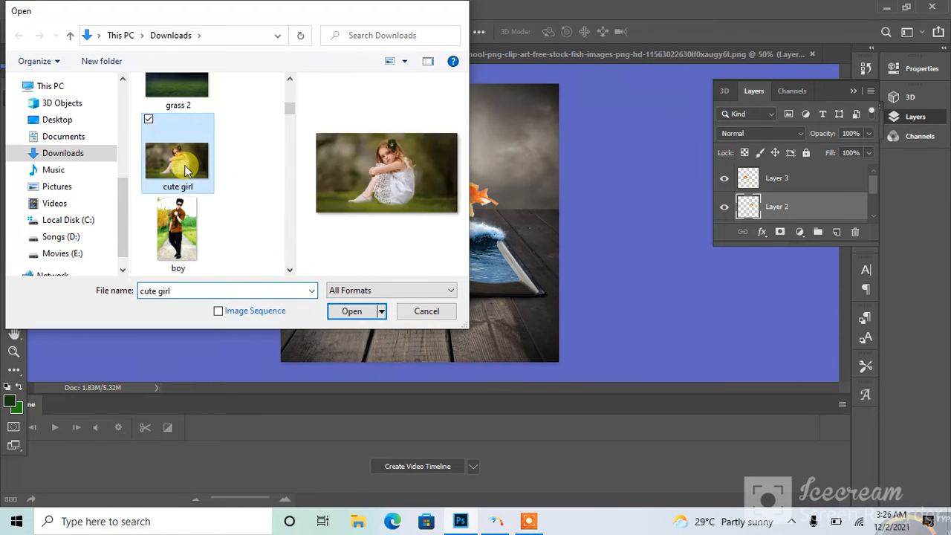
double_click(186, 171)
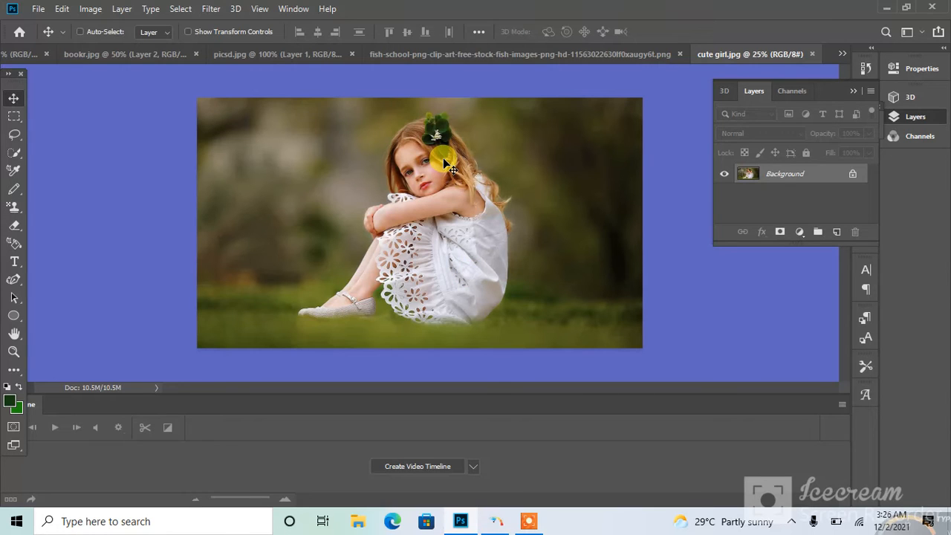
key(ctrl+j)
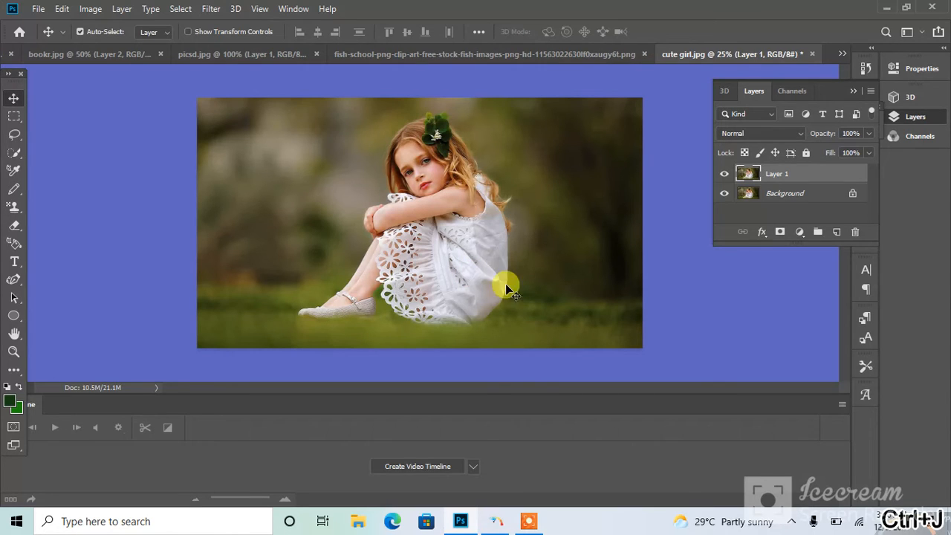
Quick-select the seated girl, covering her head, arms, dress and legs
click(531, 520)
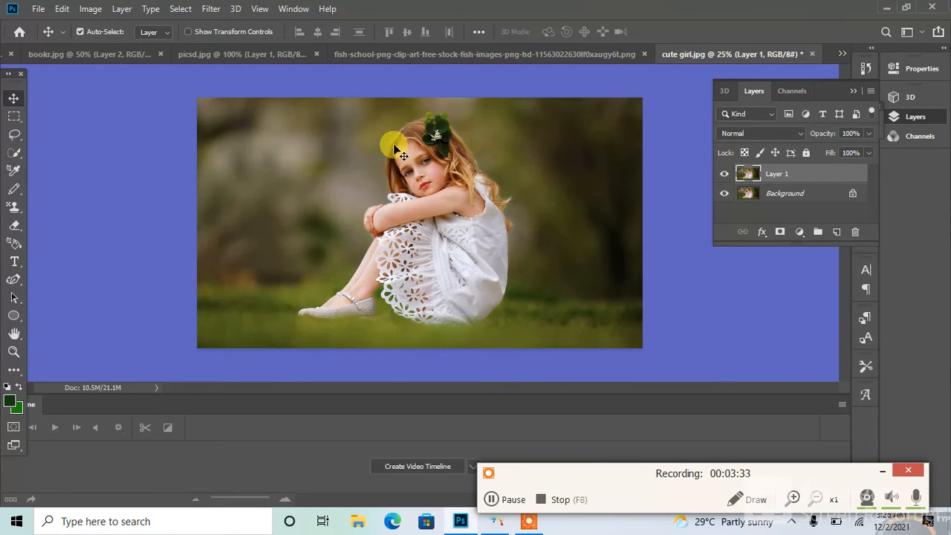
click(13, 153)
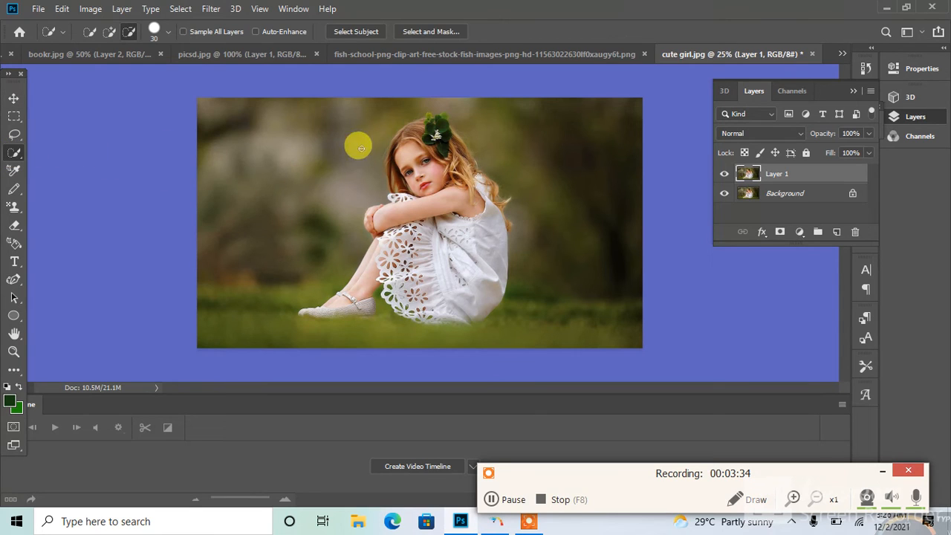
mouse_move(416, 128)
mouse_down()
mouse_move(430, 161)
mouse_move(417, 173)
mouse_move(438, 120)
mouse_move(471, 155)
mouse_move(470, 201)
mouse_move(466, 213)
mouse_move(428, 198)
mouse_move(391, 163)
mouse_move(391, 215)
mouse_up()
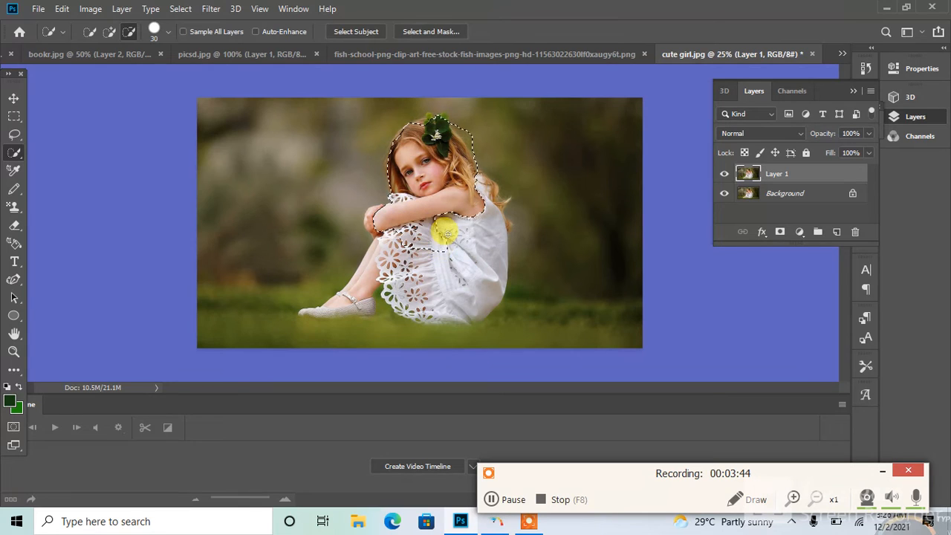
mouse_move(444, 233)
mouse_down()
mouse_move(475, 278)
mouse_move(479, 212)
mouse_move(486, 223)
mouse_move(465, 292)
mouse_move(415, 281)
mouse_move(373, 247)
mouse_move(359, 254)
mouse_move(356, 284)
mouse_move(304, 312)
mouse_move(362, 292)
mouse_move(380, 273)
mouse_move(400, 303)
mouse_up()
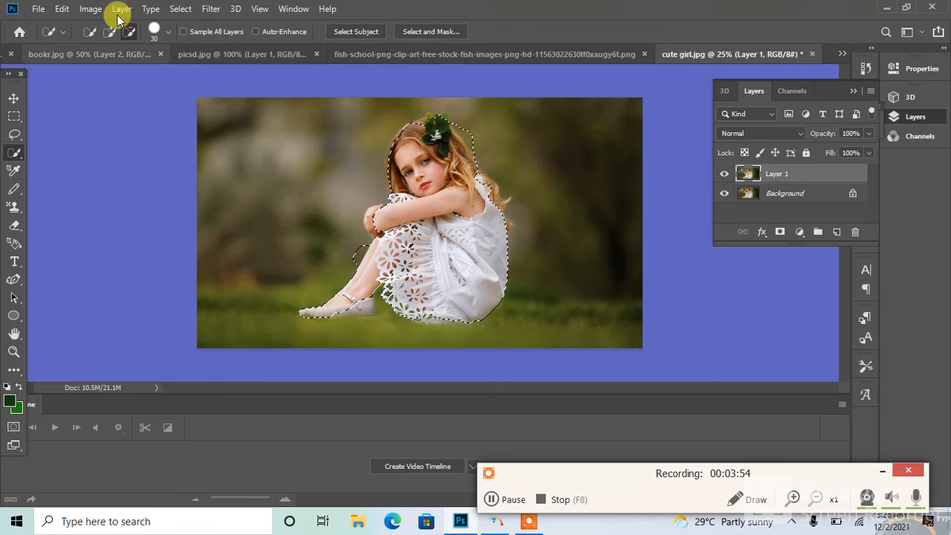
Copy the selected girl into bookr.jpg and place her over the book scene
click(12, 98)
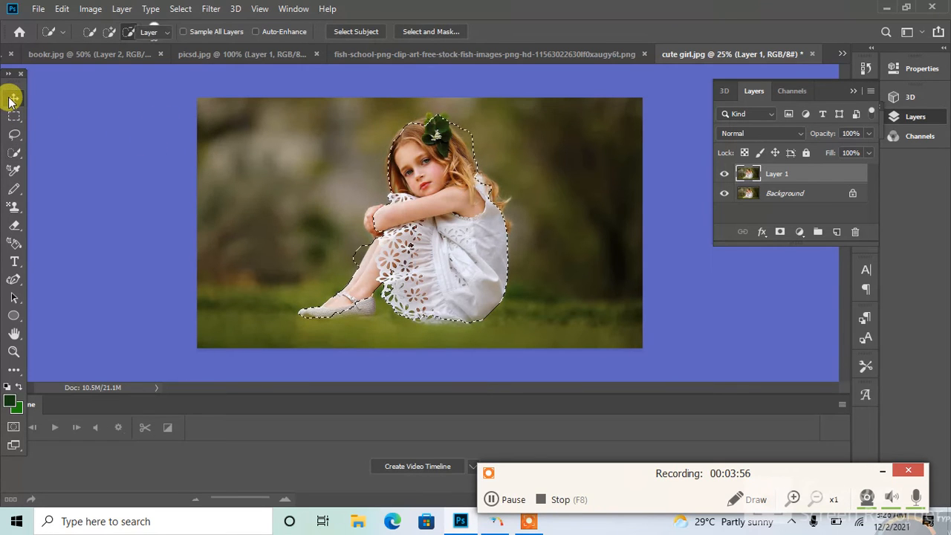
drag(416, 243, 166, 118)
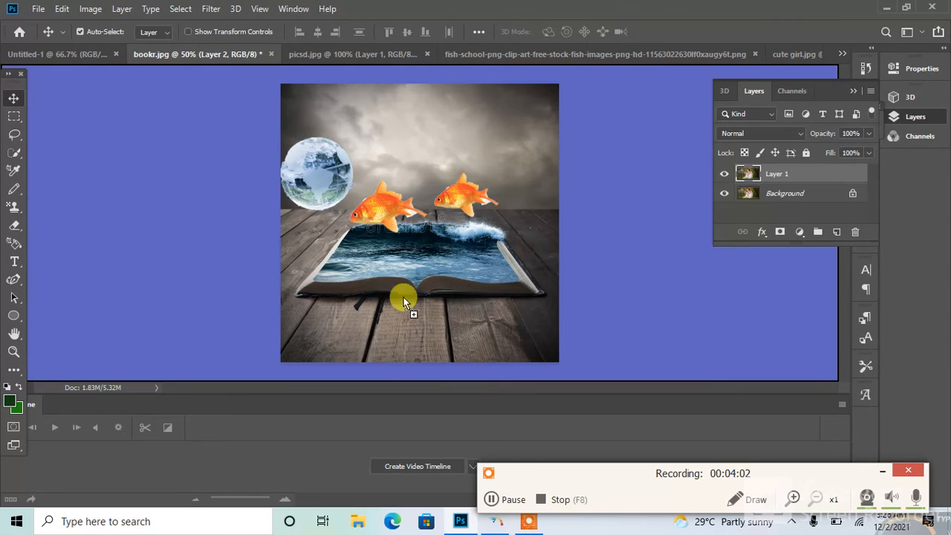
drag(404, 297, 435, 318)
drag(450, 276, 449, 210)
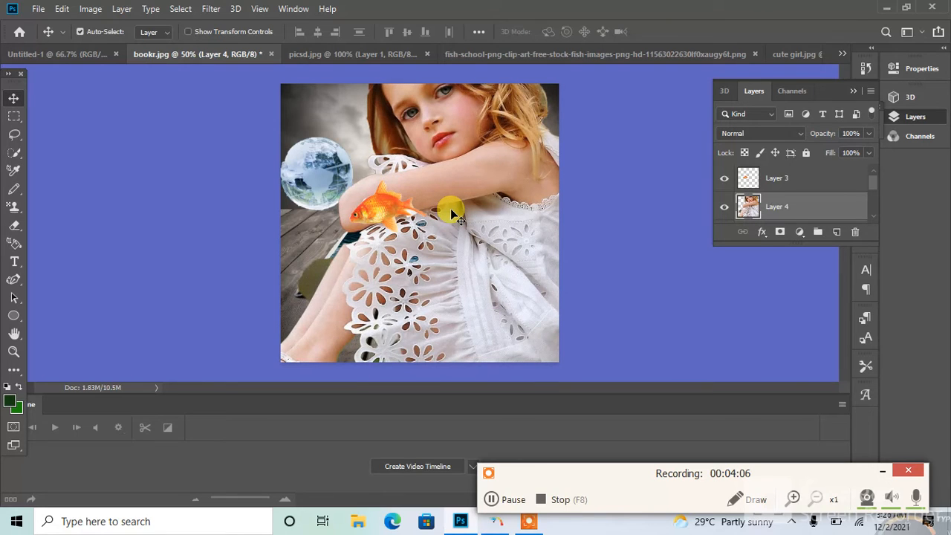
Scale the girl to about 22% and place her on the wooden floor at the image's lower-right corner
key(ctrl+t)
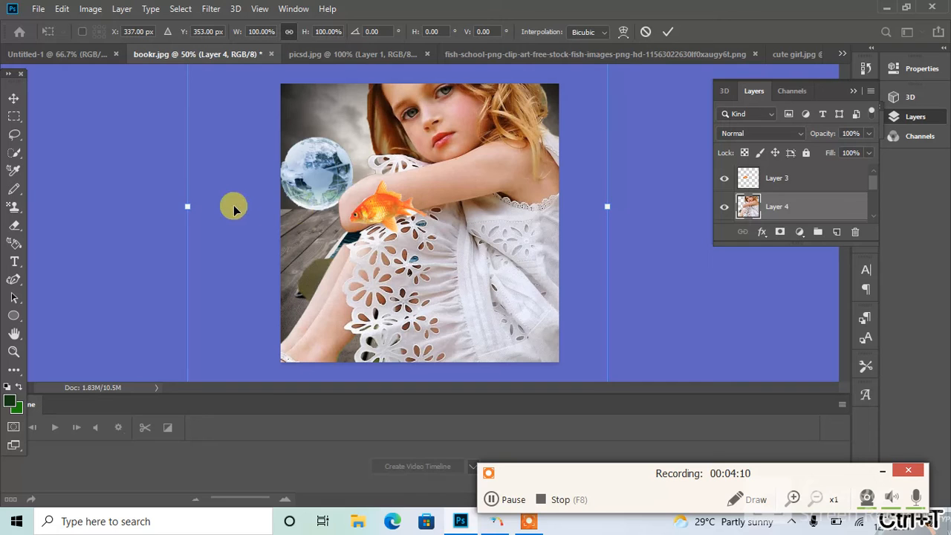
drag(182, 209, 363, 206)
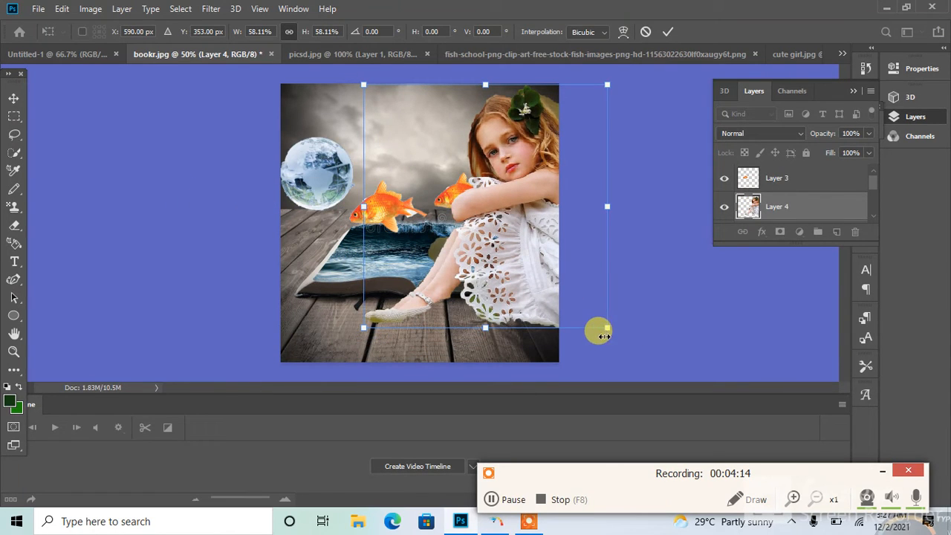
drag(607, 327, 537, 256)
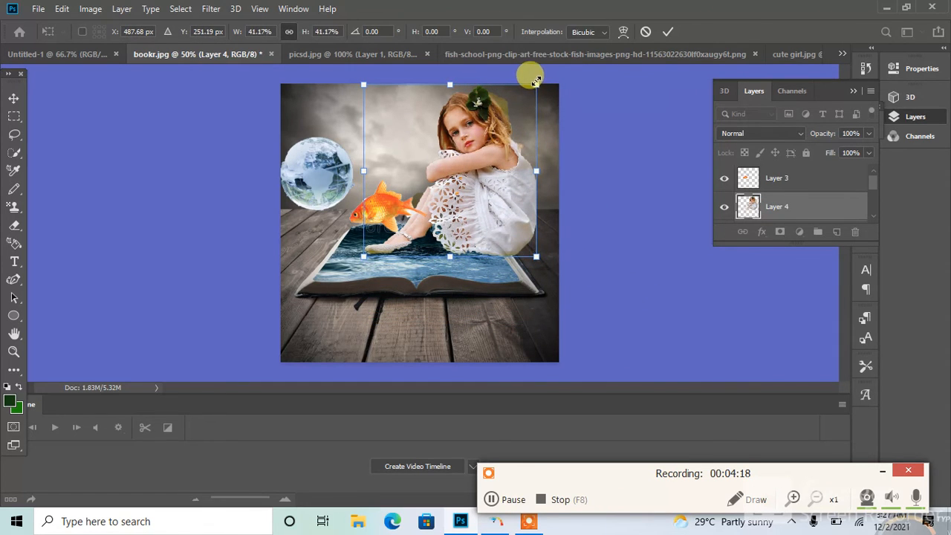
drag(536, 79, 483, 126)
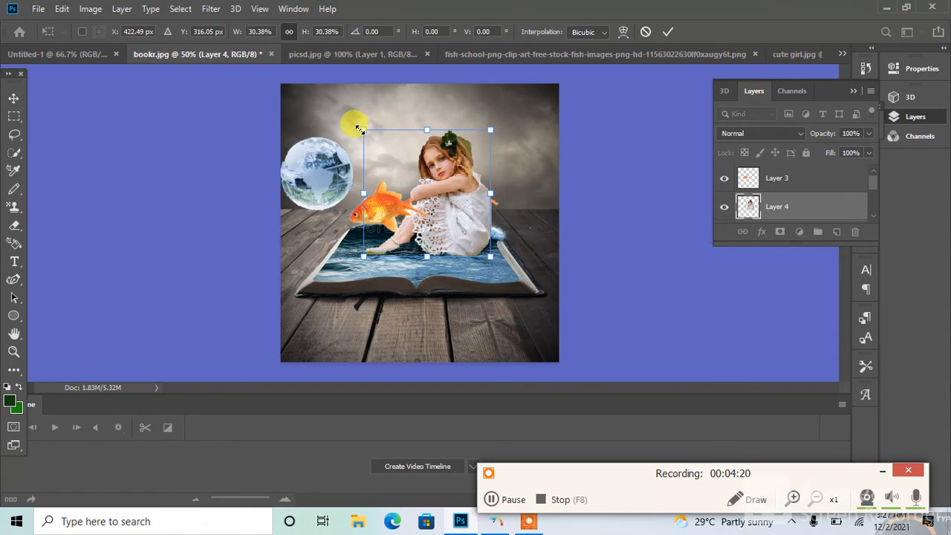
drag(363, 130, 407, 153)
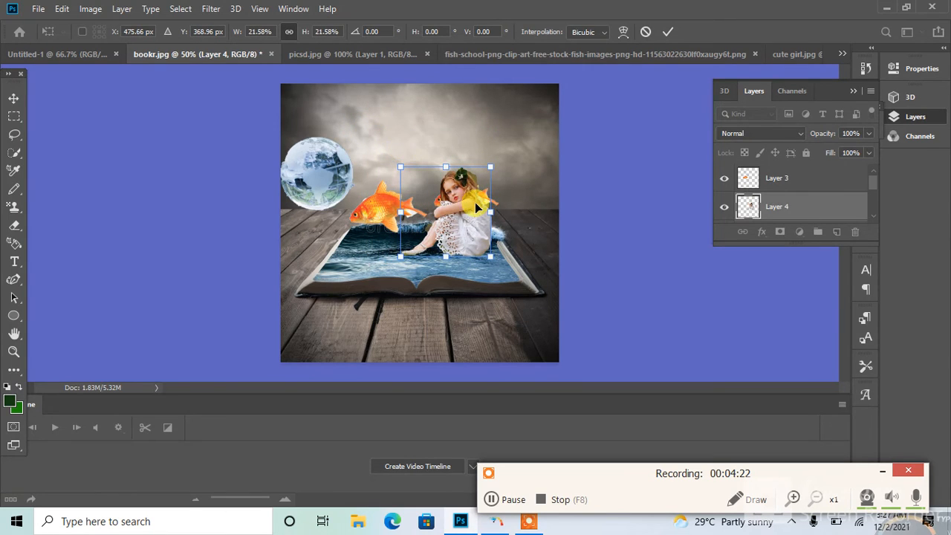
drag(466, 202, 533, 291)
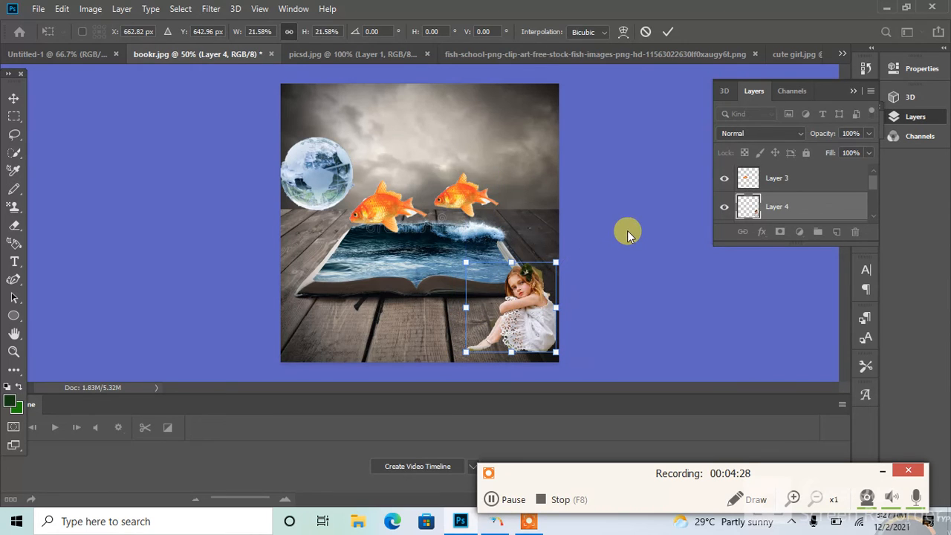
key(Return)
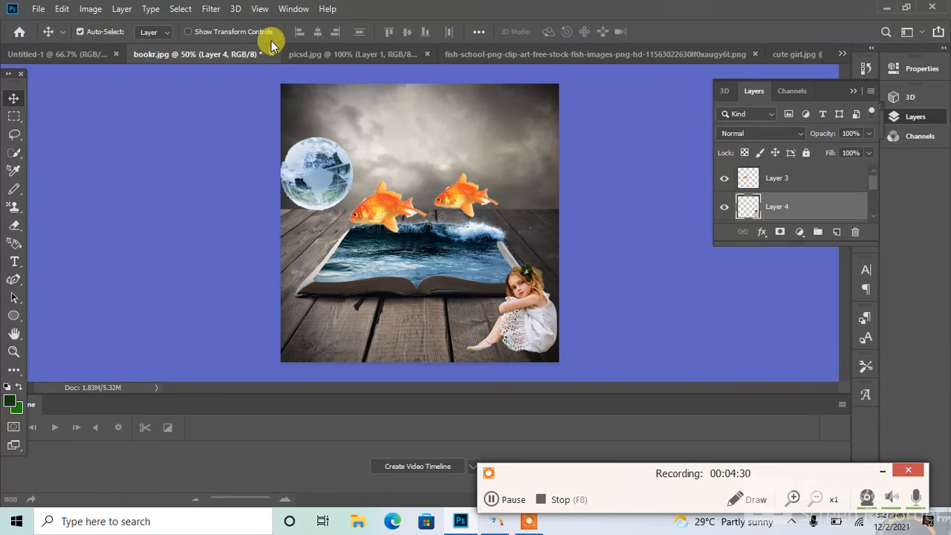
Open the Brightness/Contrast adjustment for the girl layer
click(90, 9)
mouse_move(103, 49)
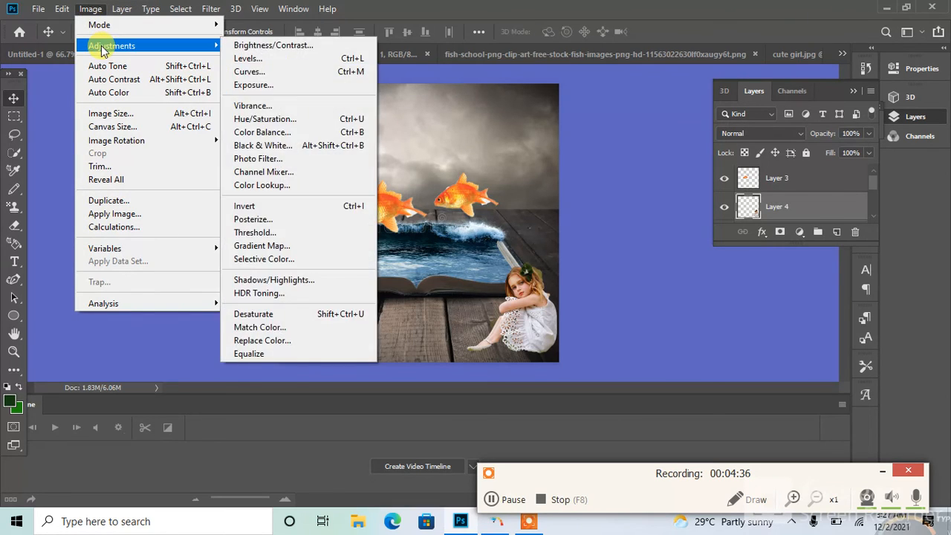
click(276, 45)
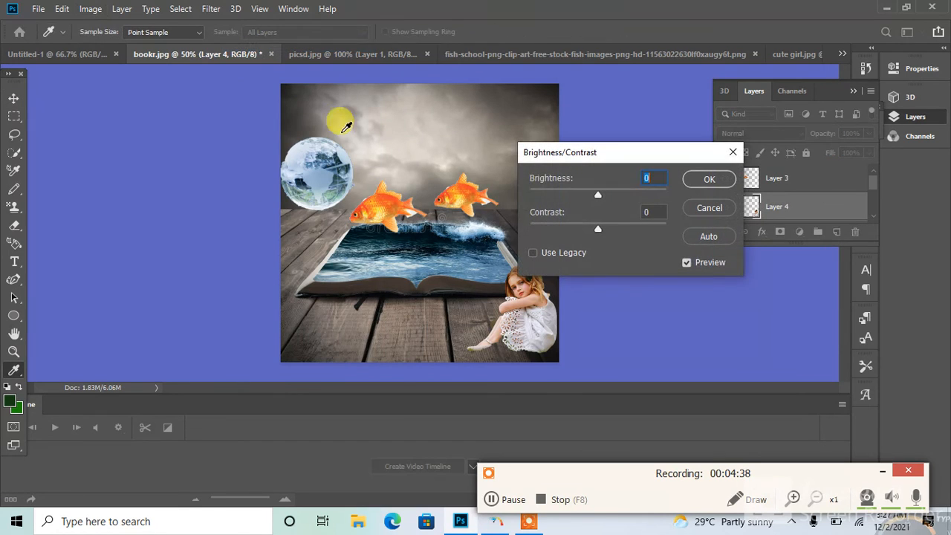